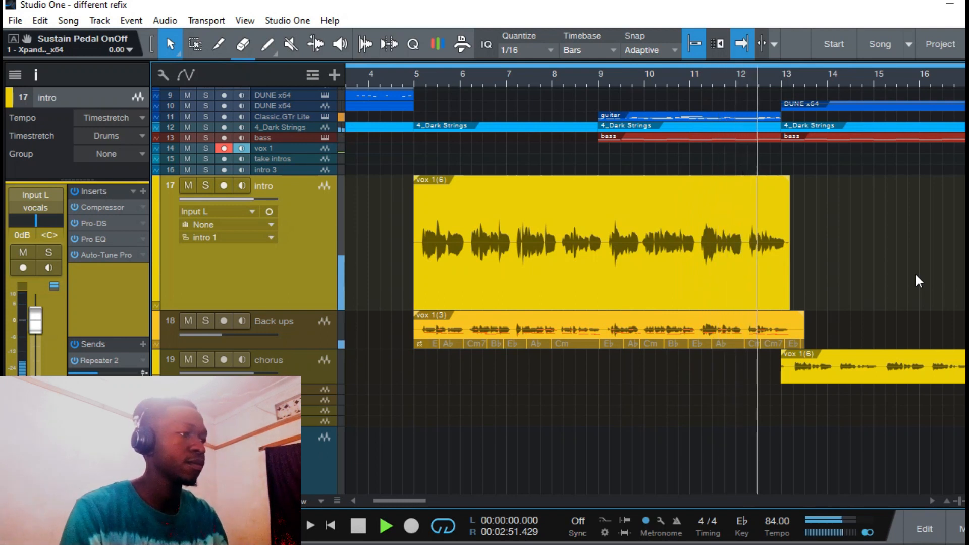
- Stop playback and review the intro track's Compressor, Pro-DS, Pro EQ and Auto-Tune Pro inserts
key(space)
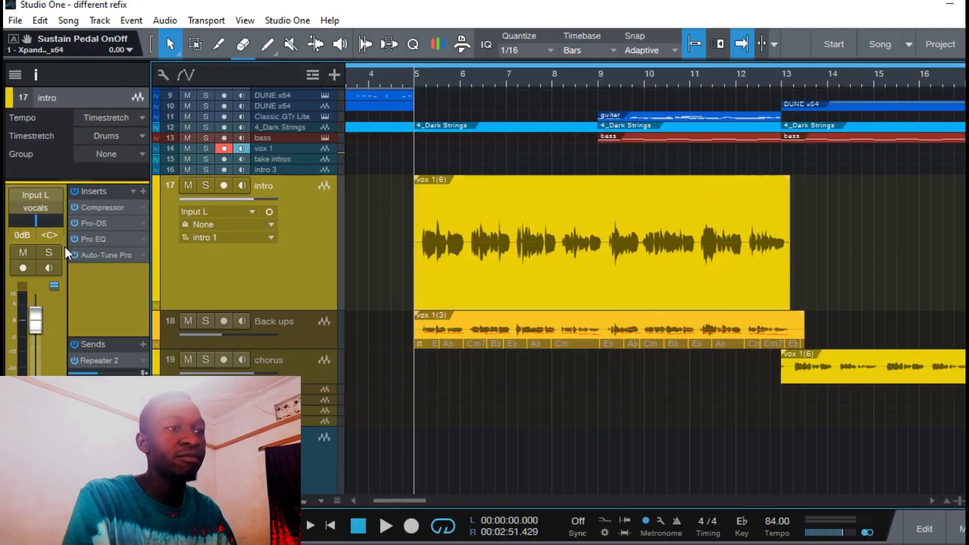
click(111, 206)
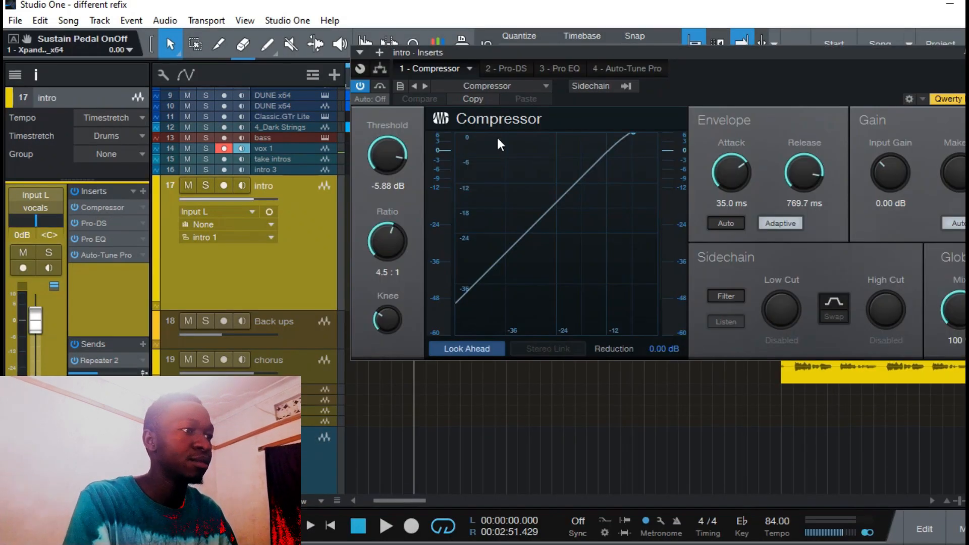
click(519, 69)
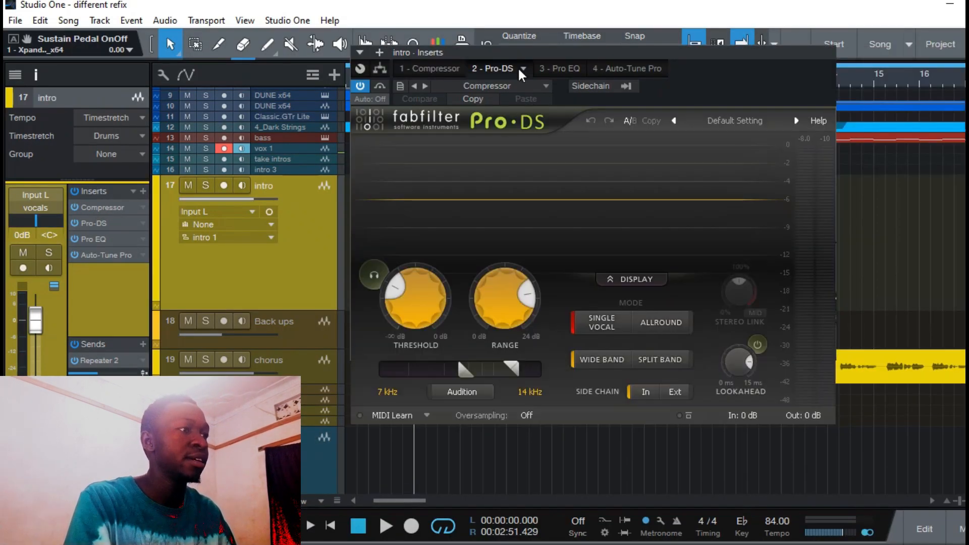
click(572, 70)
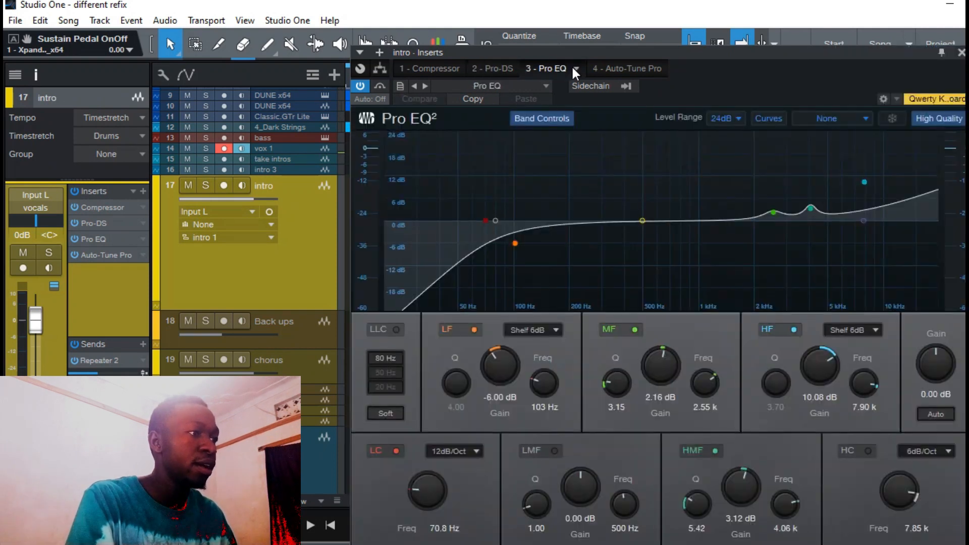
click(621, 70)
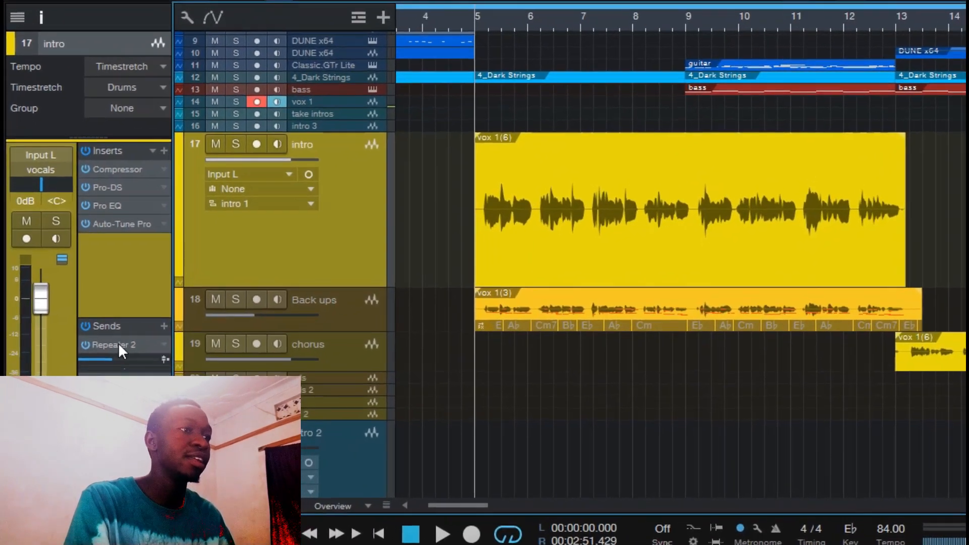
- Inspect the effects behind the intro track's Repeater 2 and room reverb sends
click(103, 362)
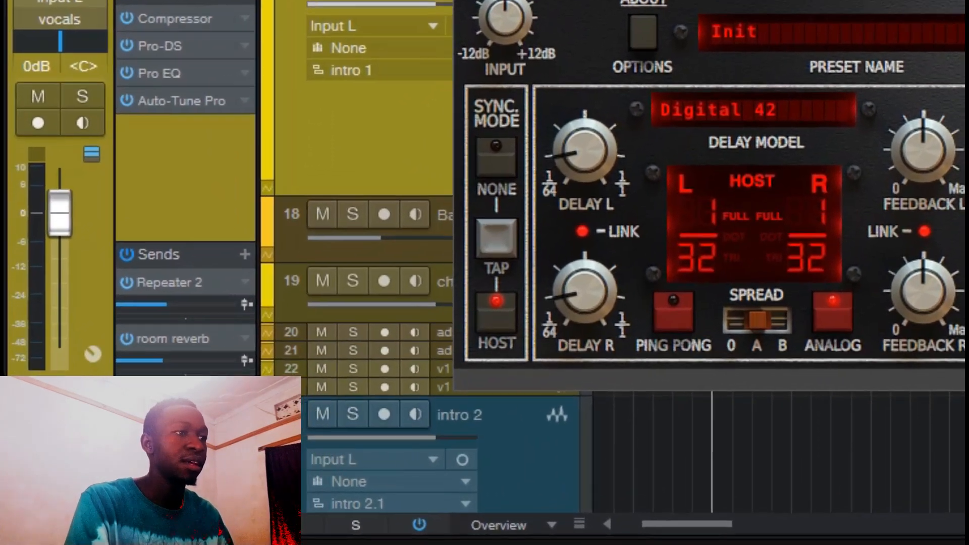
click(416, 139)
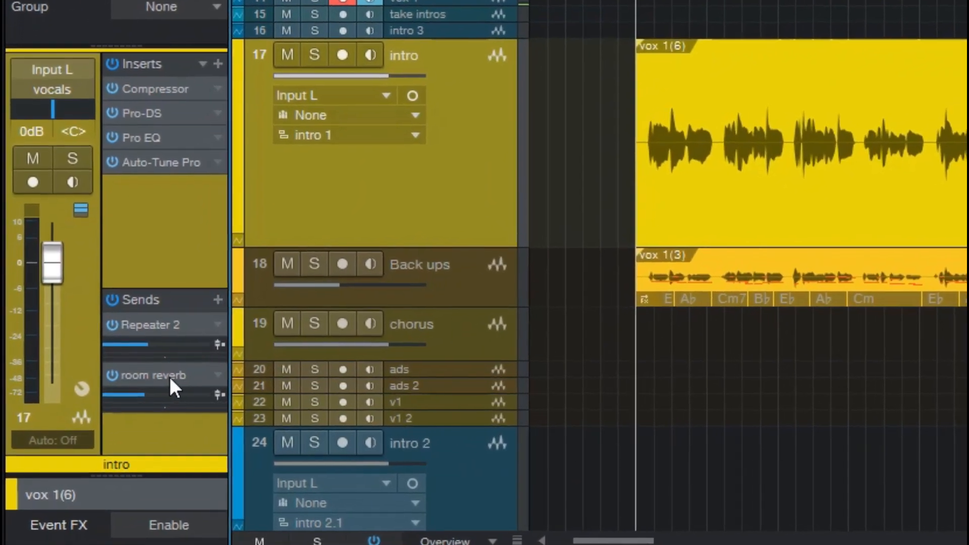
double_click(156, 378)
key(Escape)
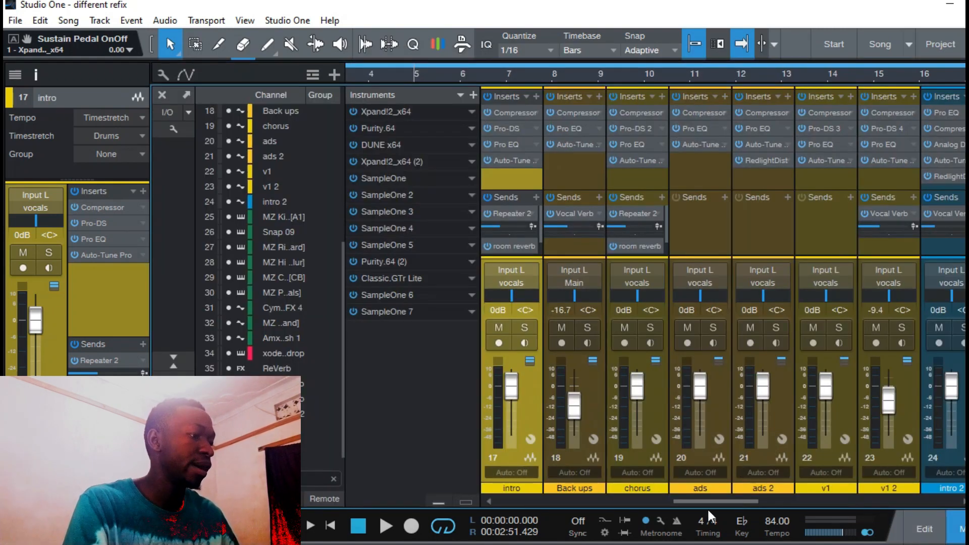
- Examine the Vocal King, JST BG-Vocals and FabFilter Pro-C 2 inserts on the vocals bus in the mixer, and close the mixer
drag(713, 504, 918, 501)
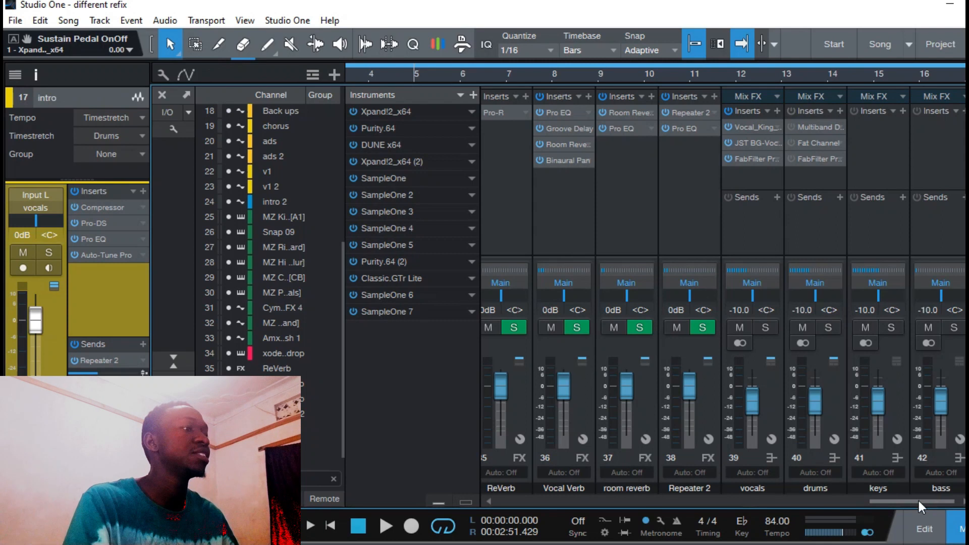
click(767, 401)
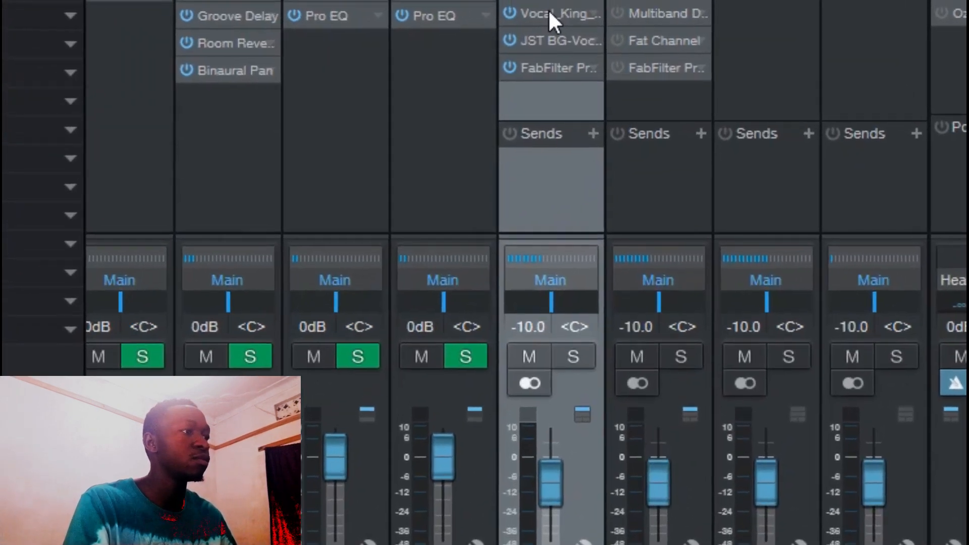
click(549, 13)
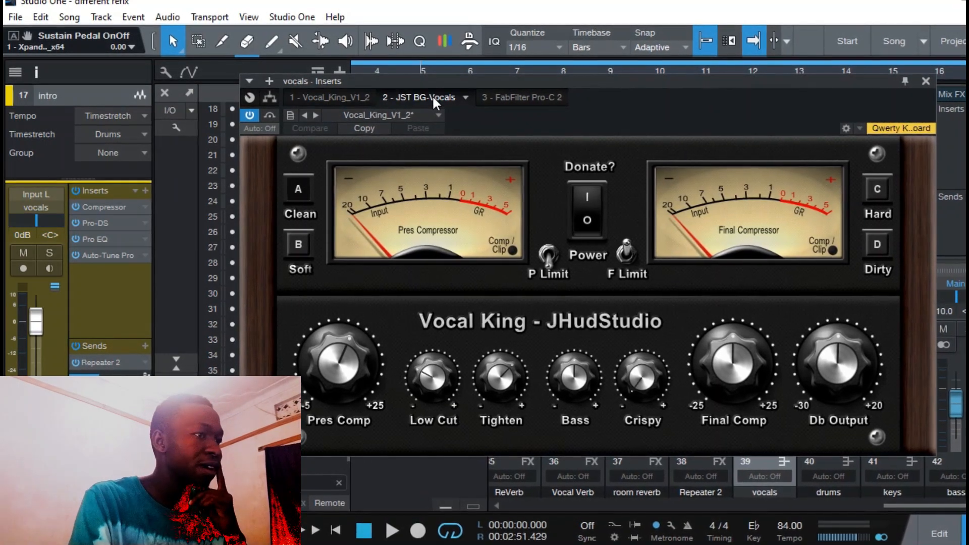
click(433, 95)
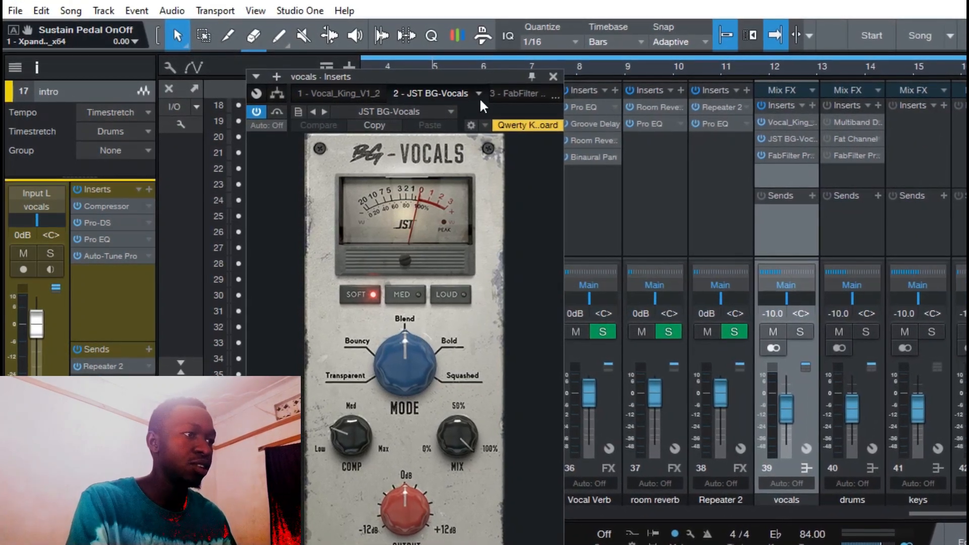
click(509, 96)
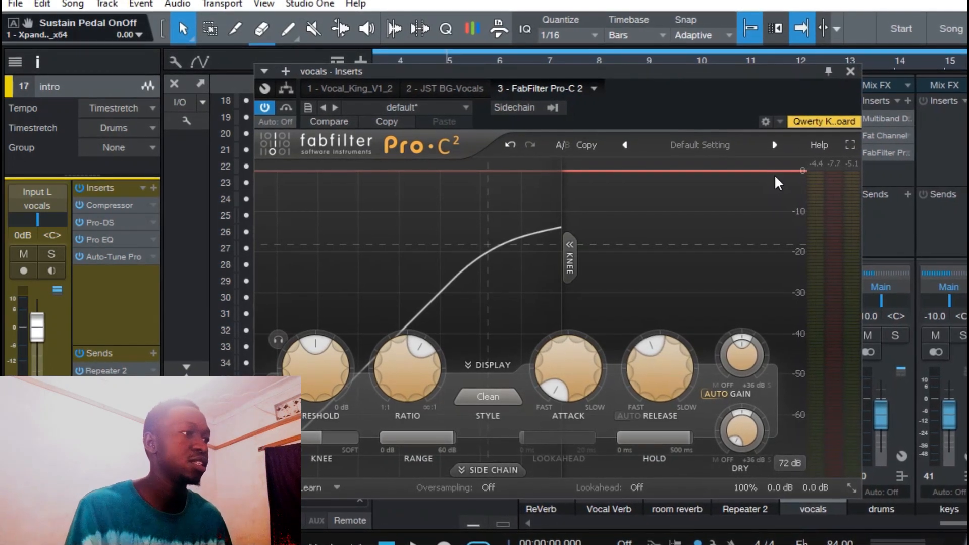
click(862, 72)
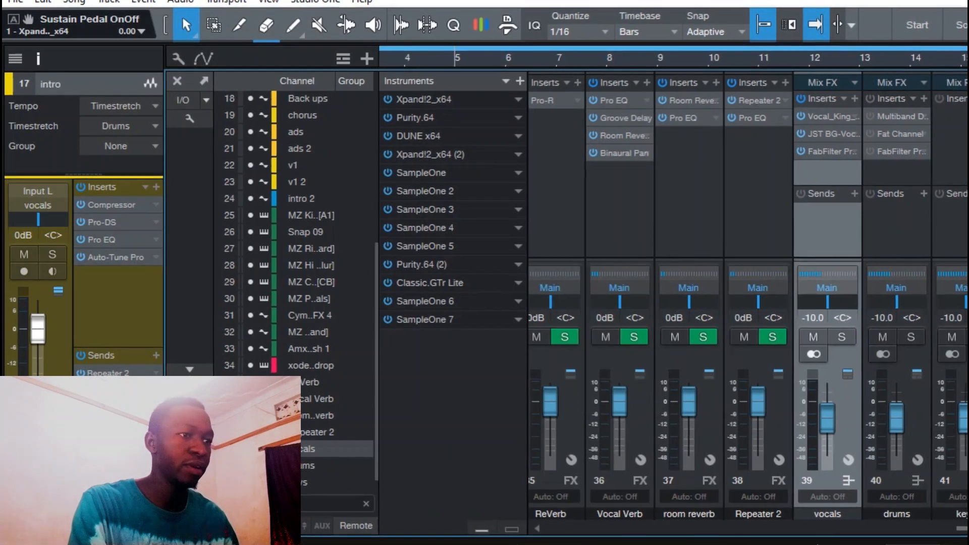
key(F3)
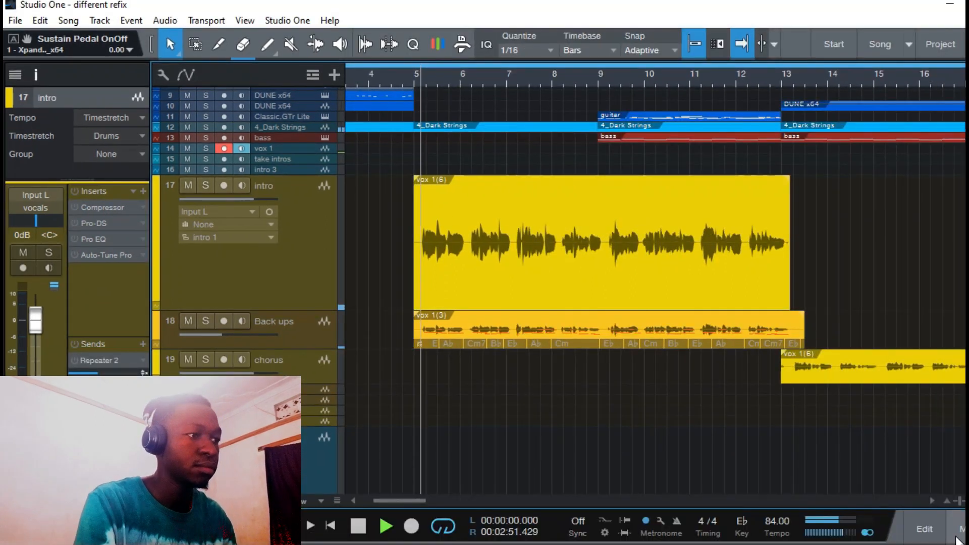
- Select the vox 1(6) event on the intro track and audition the vocal
click(639, 240)
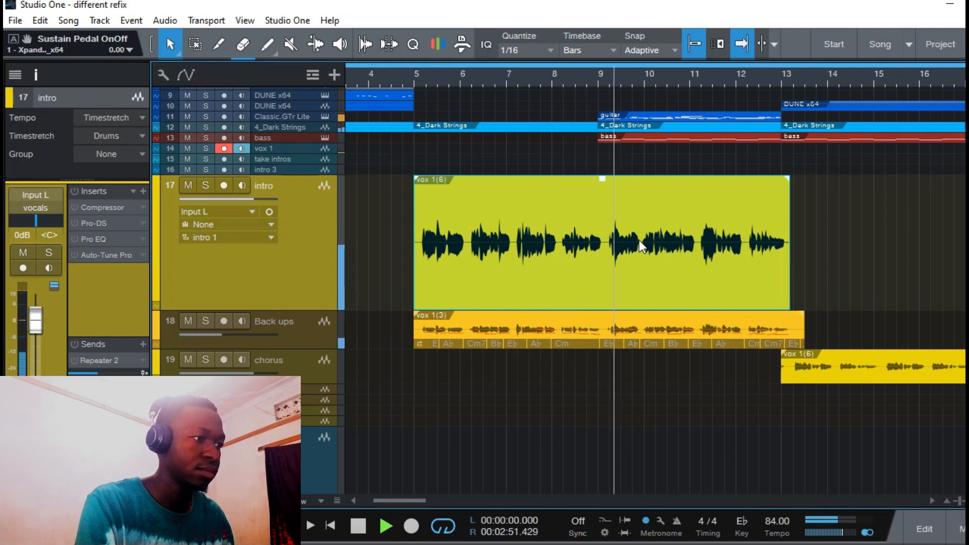
key(space)
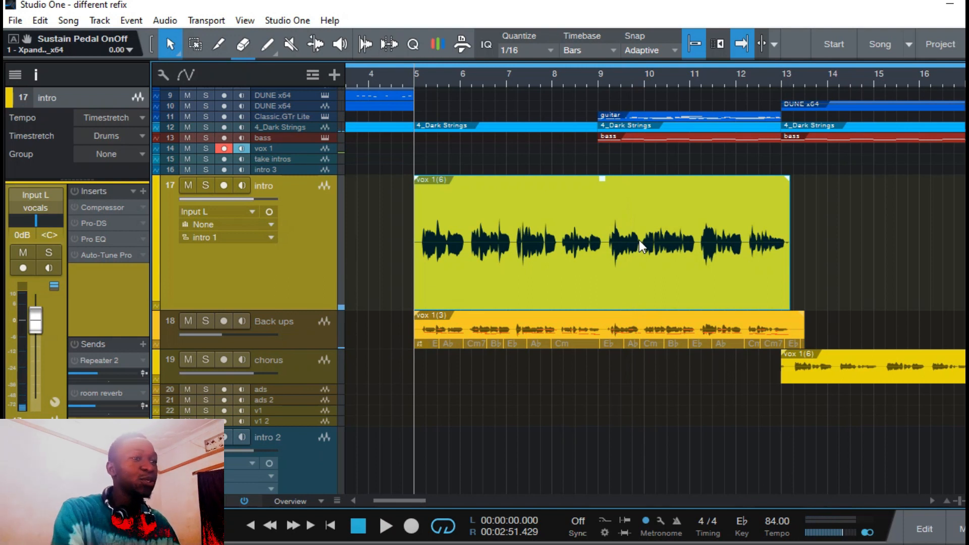
key(space)
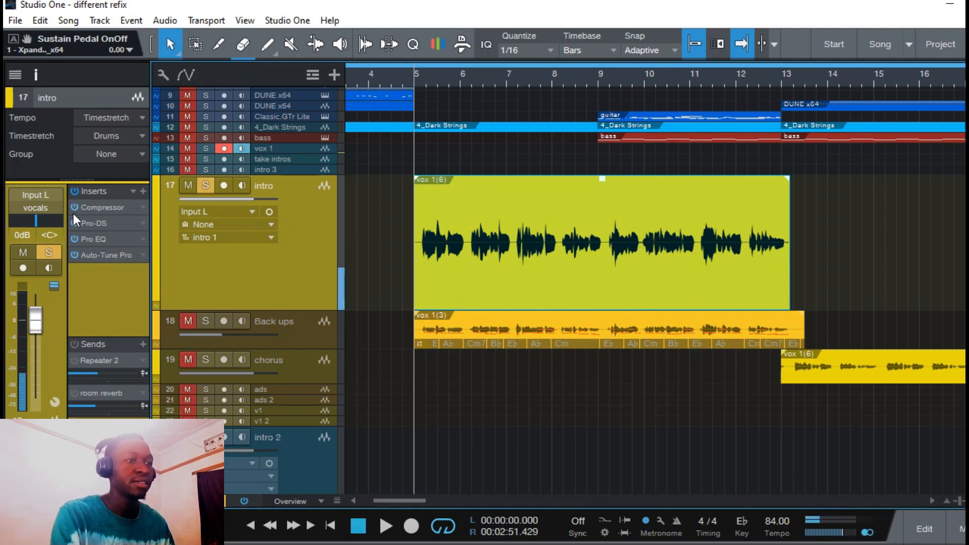
- Disable all inserts on the intro track, re-enable only the Compressor, and compare the vocal with the Compressor active and bypassed
click(73, 191)
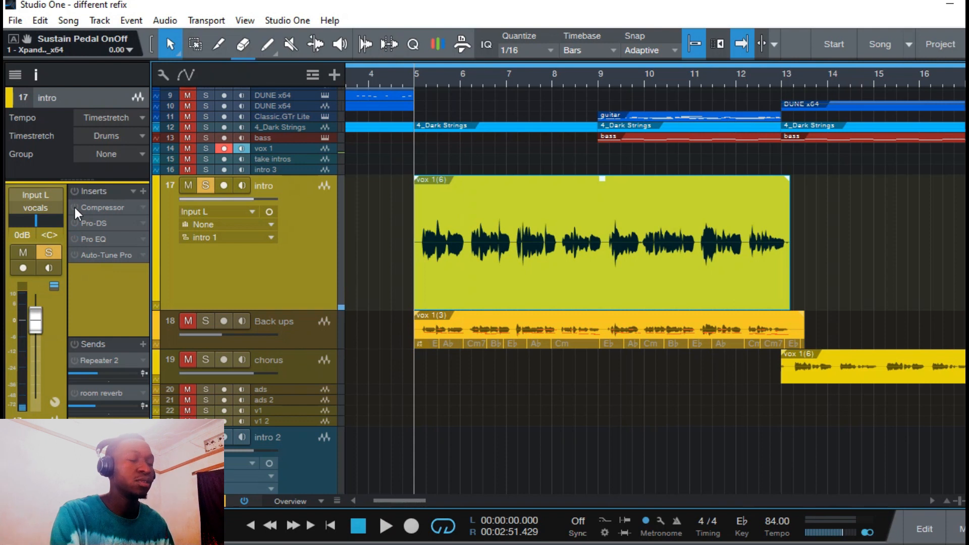
click(101, 209)
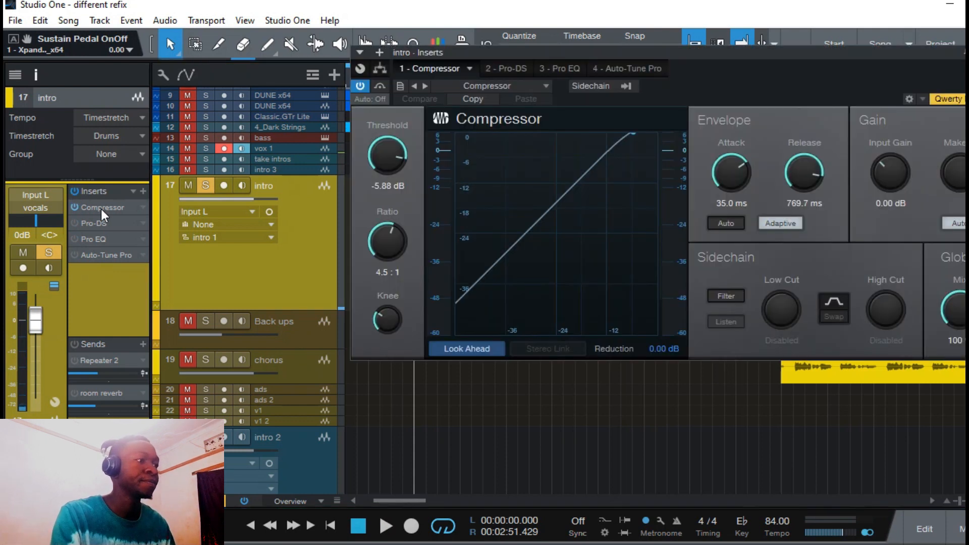
key(space)
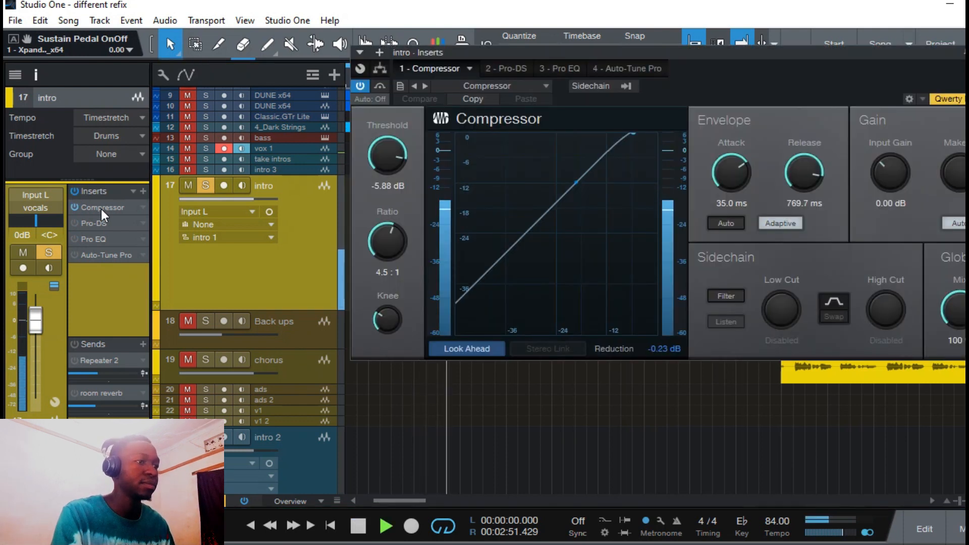
click(382, 85)
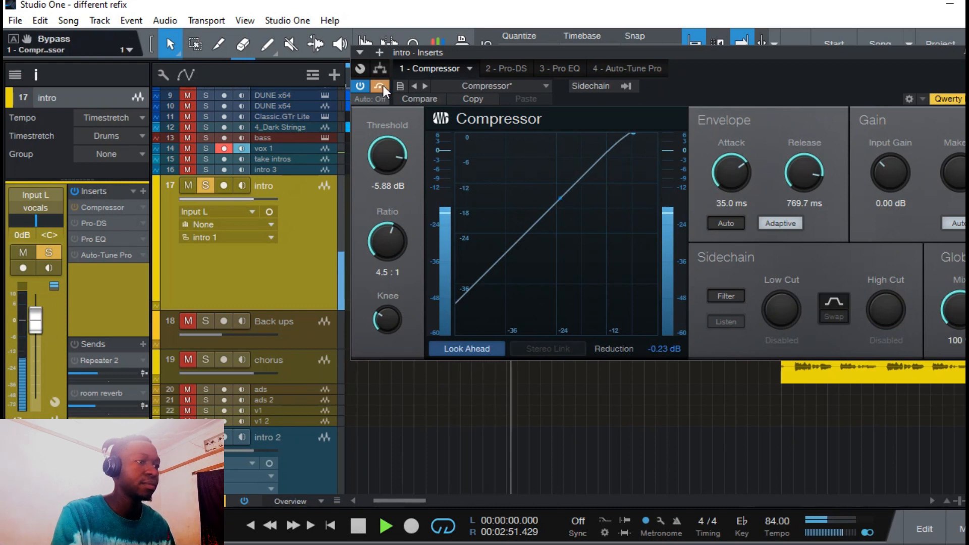
click(382, 85)
key(space)
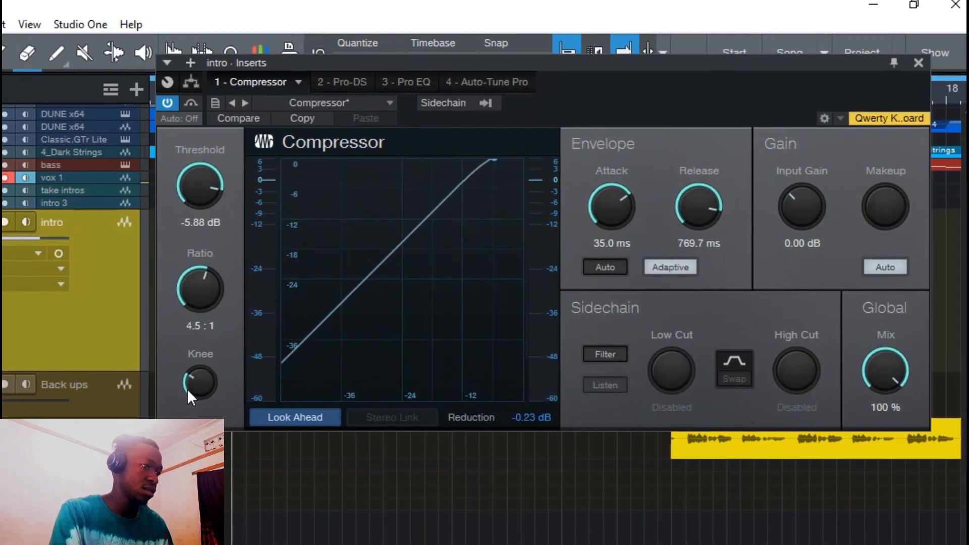
mouse_move(200, 384)
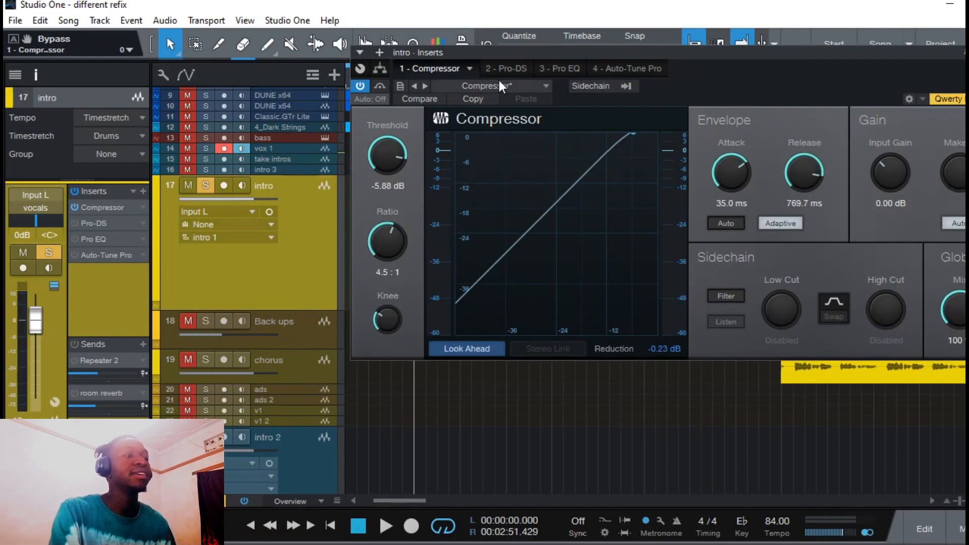
- Enable Pro-DS on the intro track and play the vocal through the de-esser
click(506, 69)
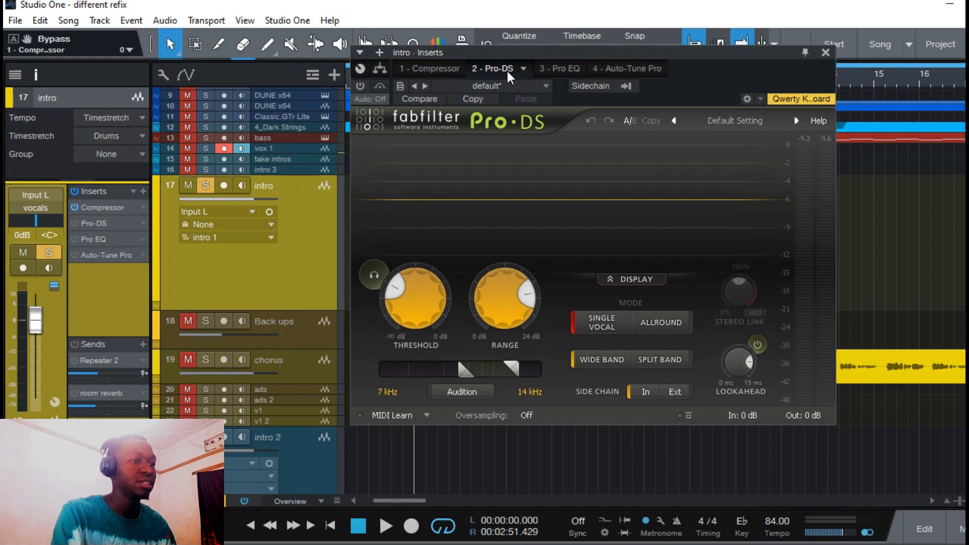
click(75, 224)
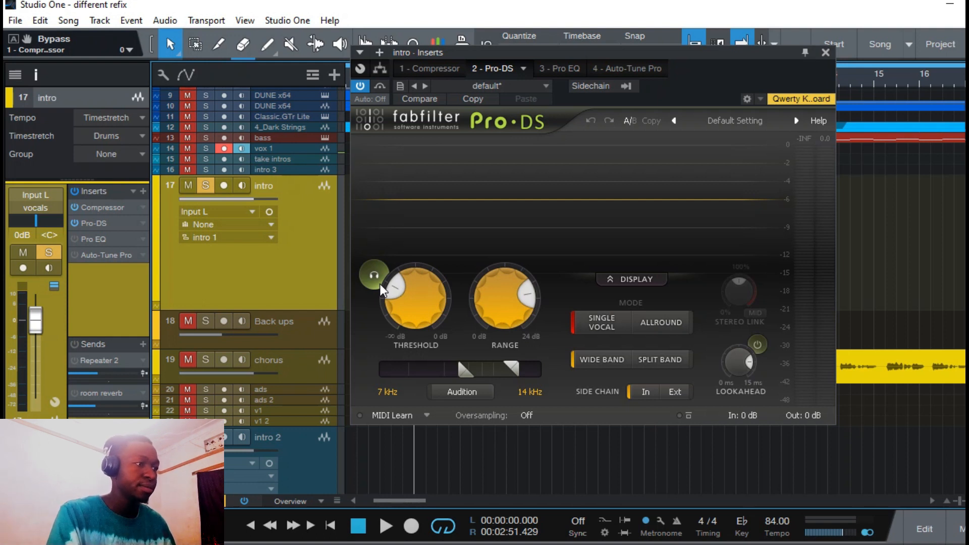
key(space)
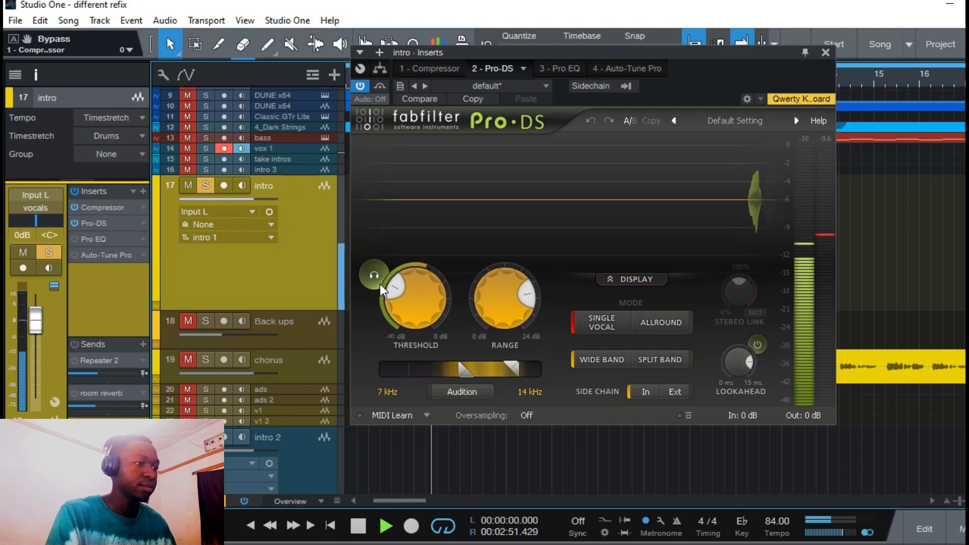
key(space)
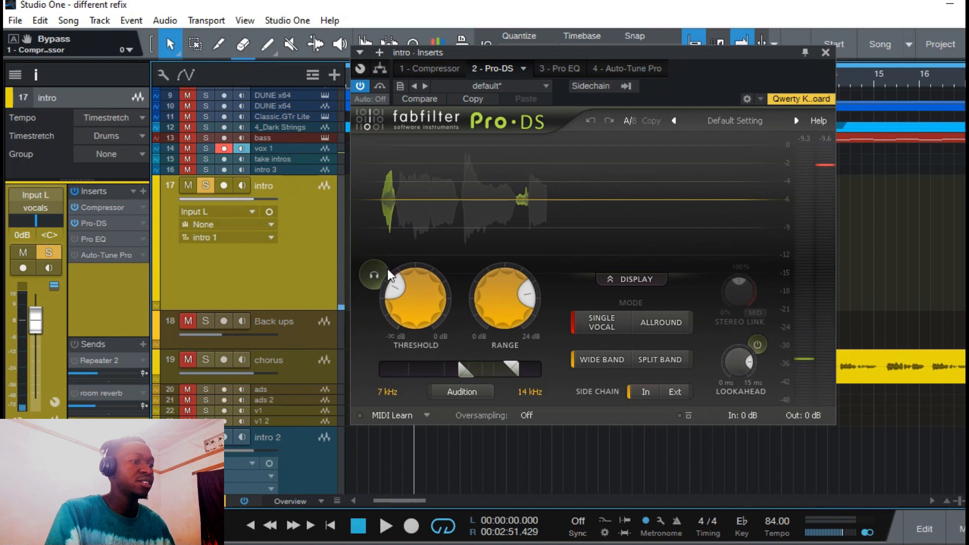
- Listen to only the sibilance that triggers Pro-DS using its Audition Triggering option, and turn the option off
click(374, 275)
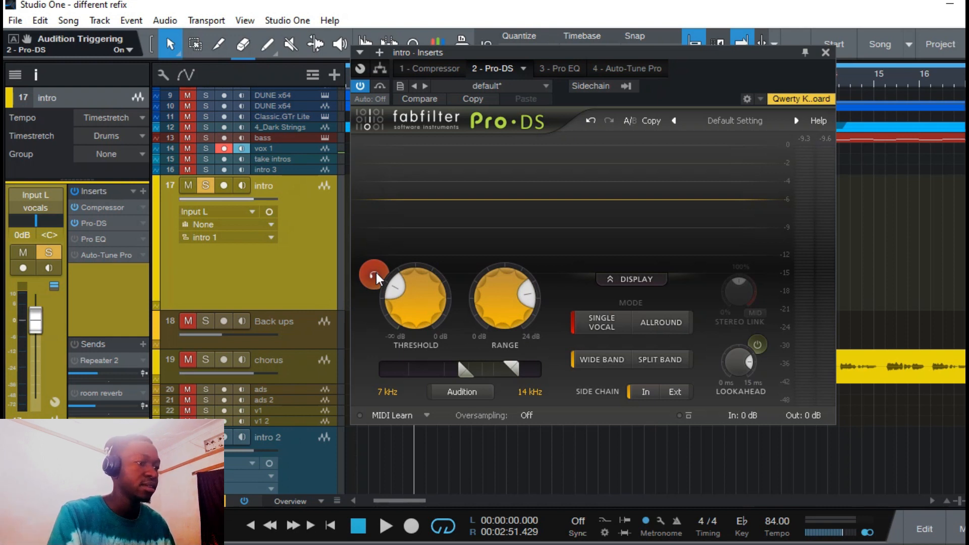
key(space)
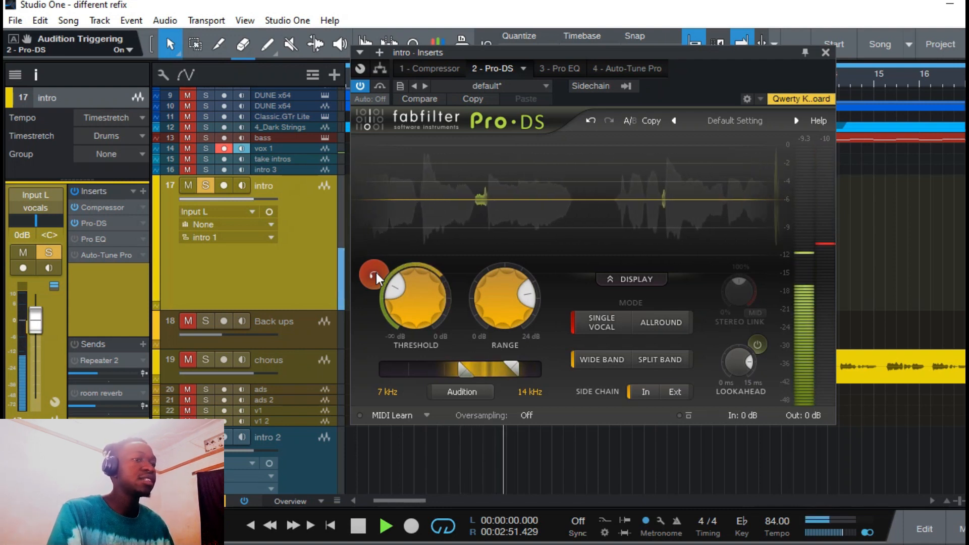
key(space)
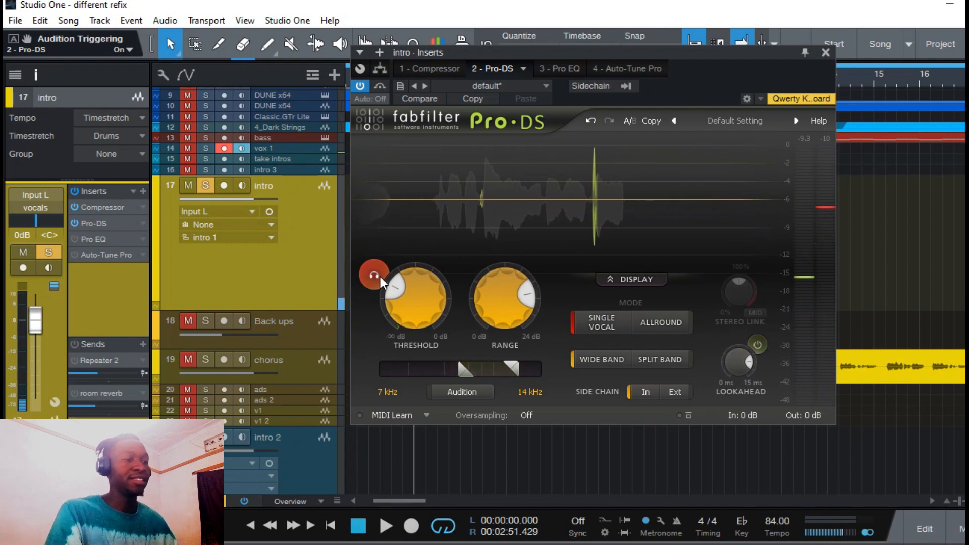
click(380, 276)
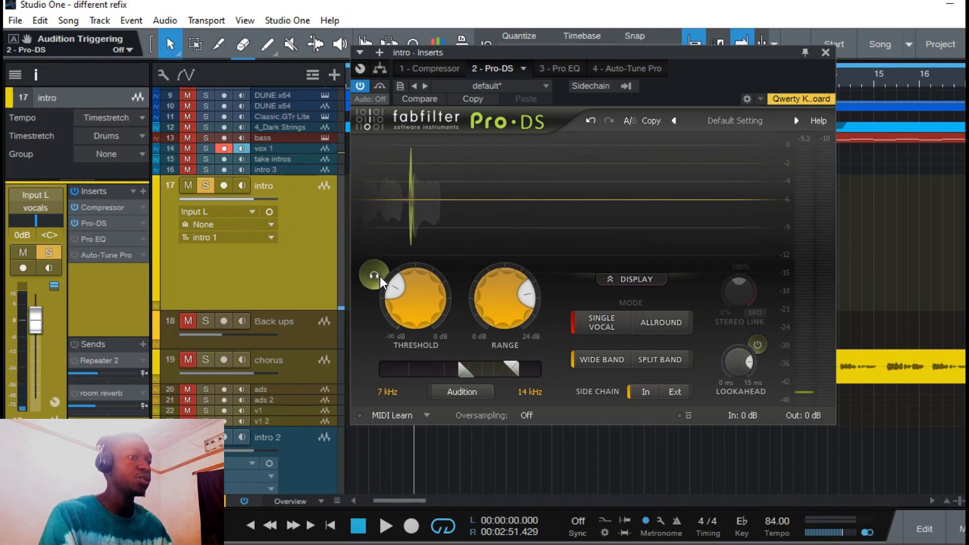
- Enable Pro EQ on the intro track, open it, and compare the vocal with the EQ active and bypassed
click(74, 239)
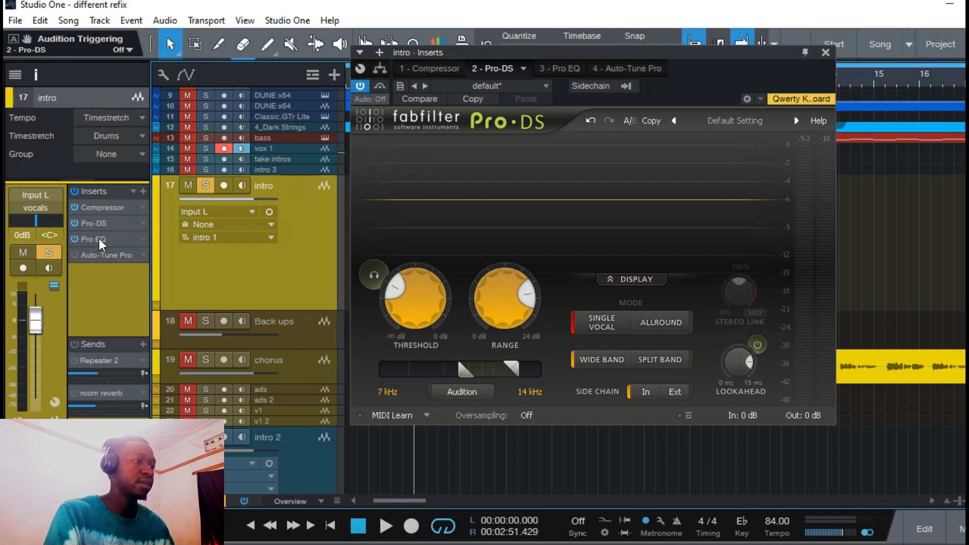
double_click(99, 238)
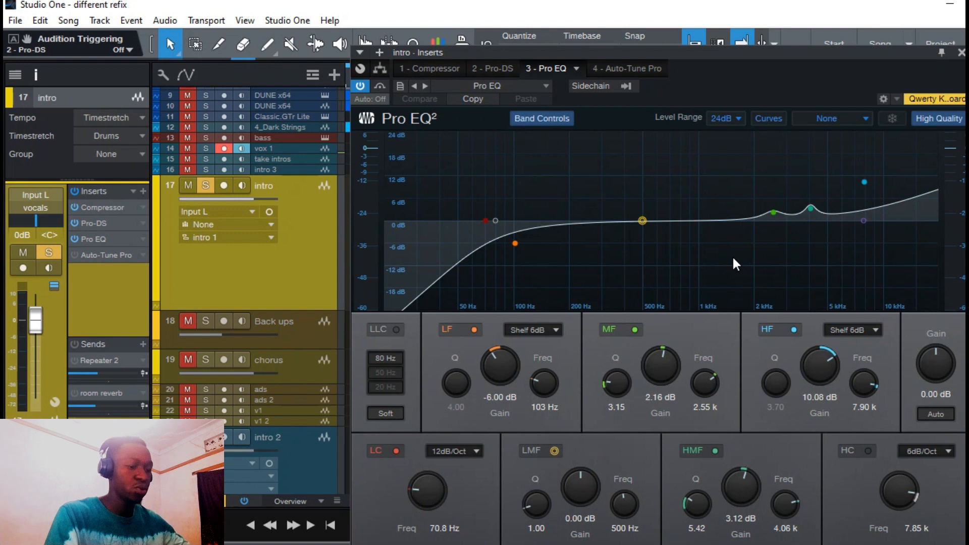
key(space)
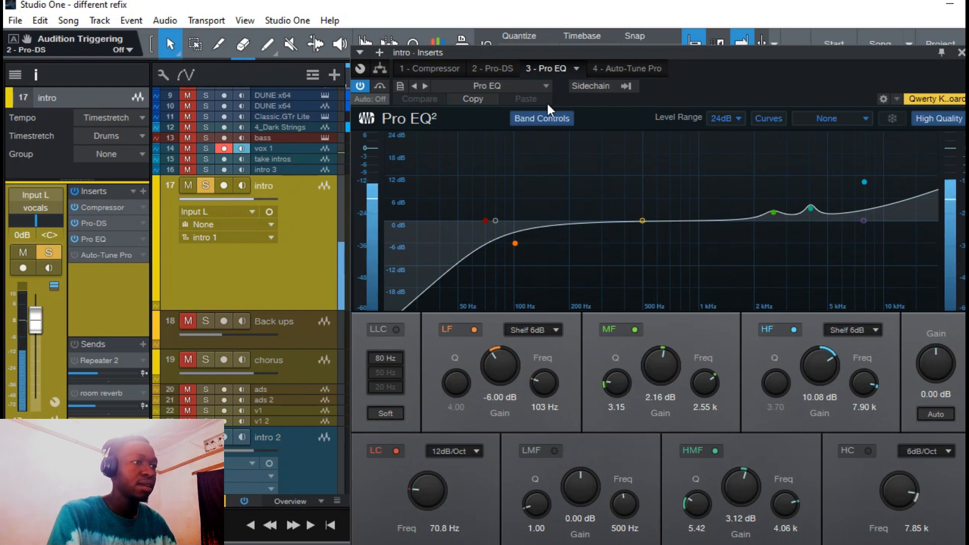
click(383, 90)
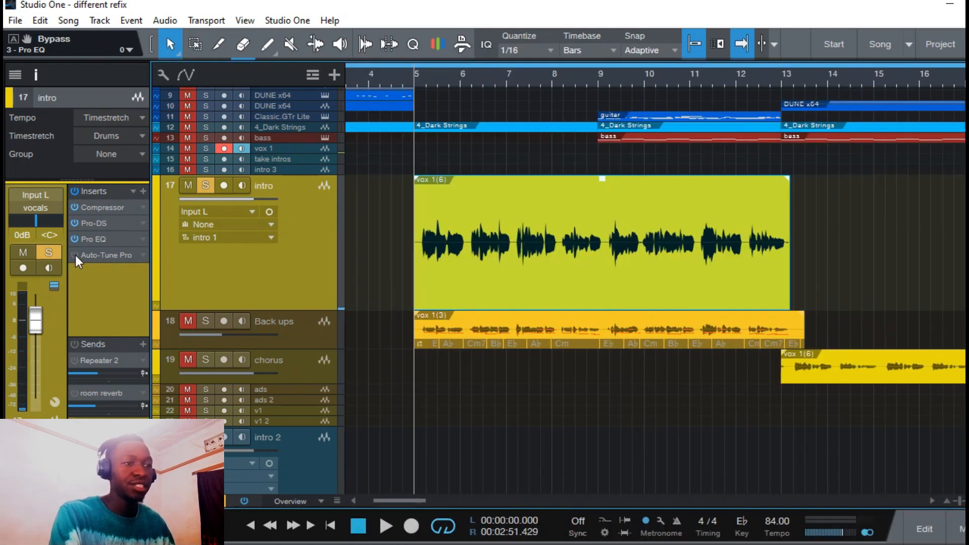
- Enable Auto-Tune Pro on the intro track and set its Retune Speed to 11 ms
click(77, 255)
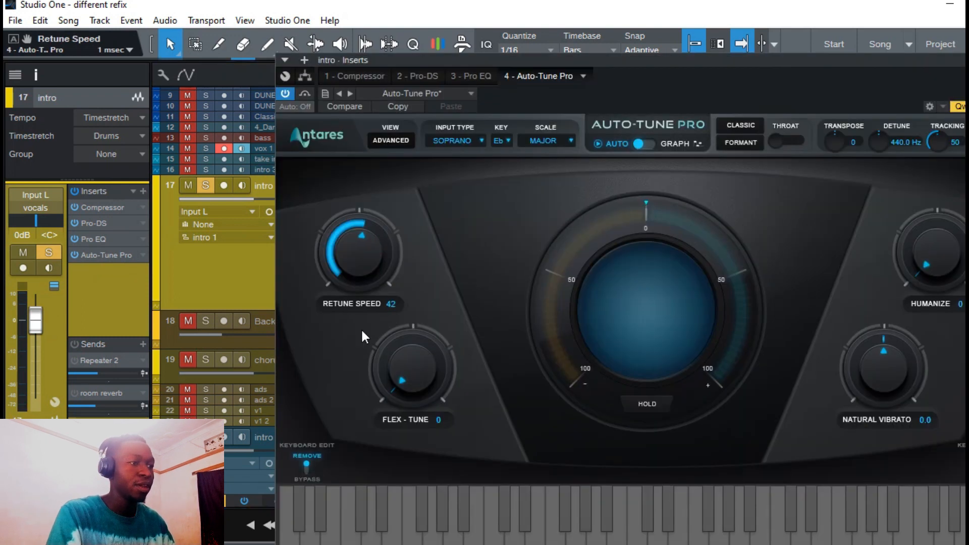
mouse_move(376, 258)
mouse_down()
mouse_move(373, 316)
mouse_move(416, 201)
mouse_move(371, 320)
mouse_move(375, 247)
mouse_up()
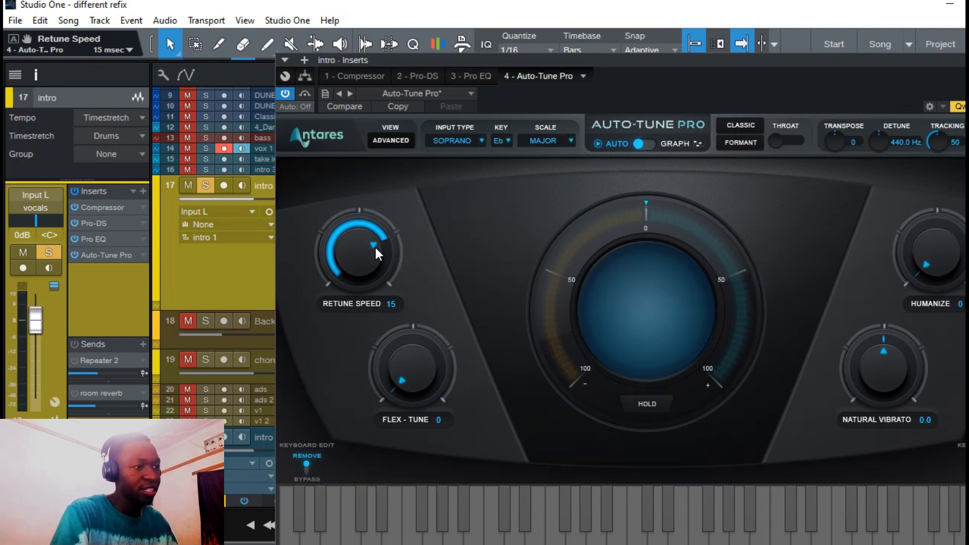
mouse_move(376, 248)
mouse_down()
mouse_move(402, 156)
mouse_move(362, 270)
mouse_move(382, 239)
mouse_move(380, 256)
mouse_up()
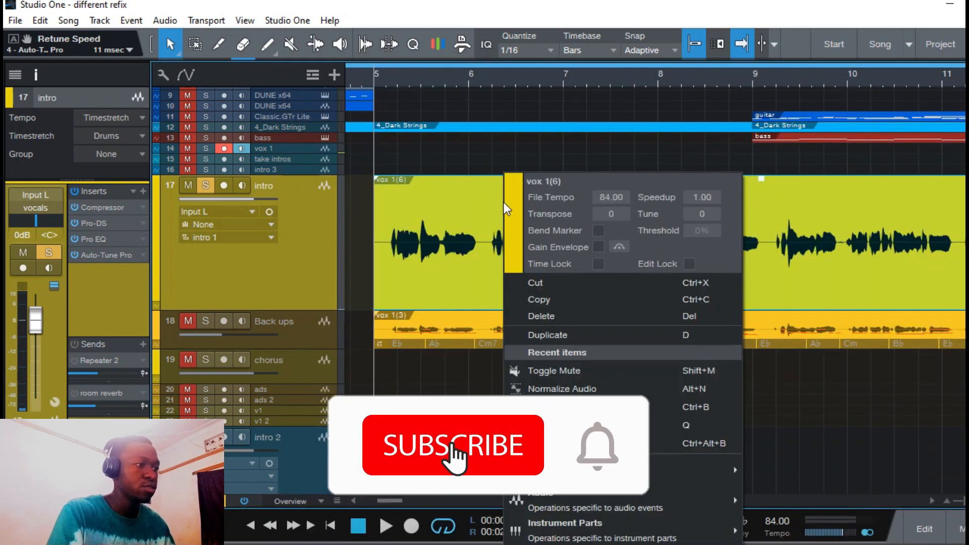
- Show the Gain Envelope on the vox 1(6) event, examine the lowered gaps between the vocal phrases, and turn the envelope off
right_click(504, 202)
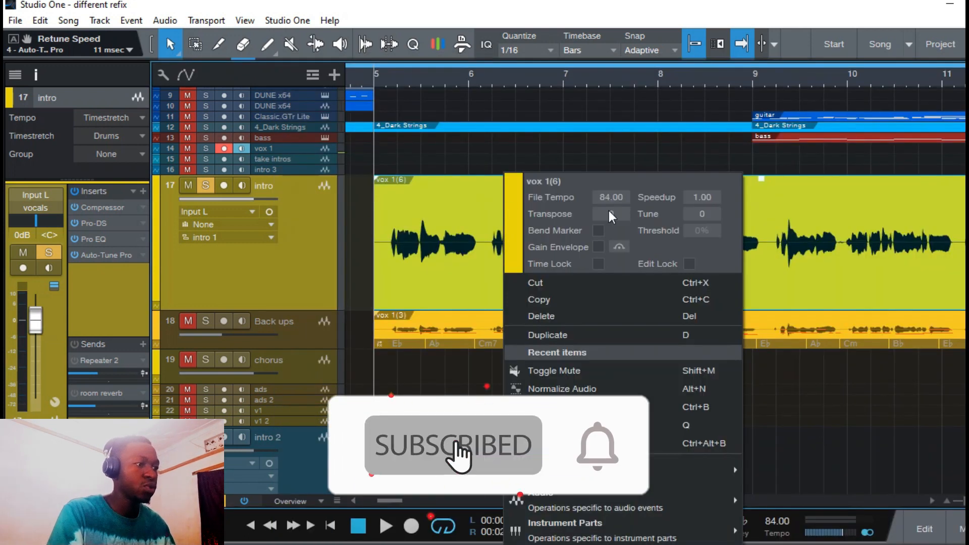
click(598, 247)
click(784, 209)
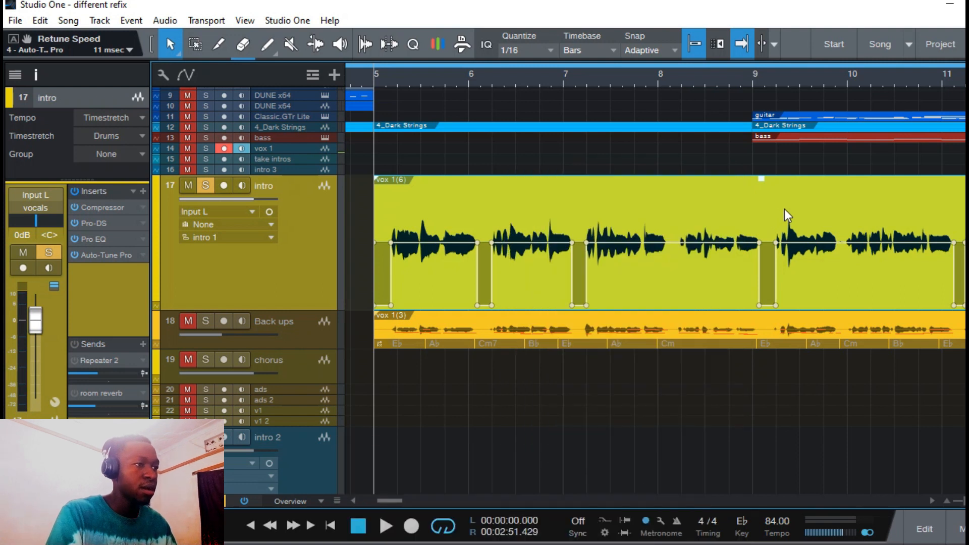
drag(476, 77, 492, 114)
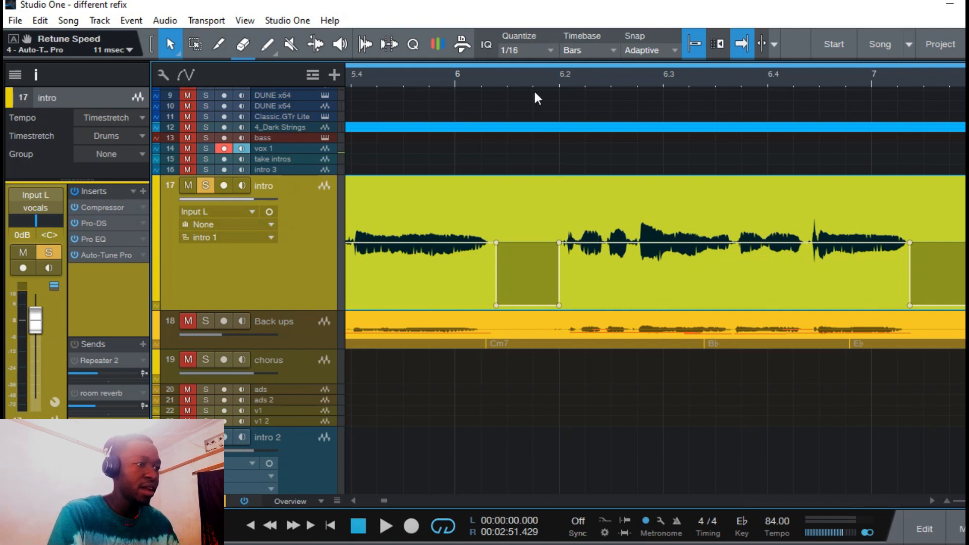
drag(533, 80, 538, 145)
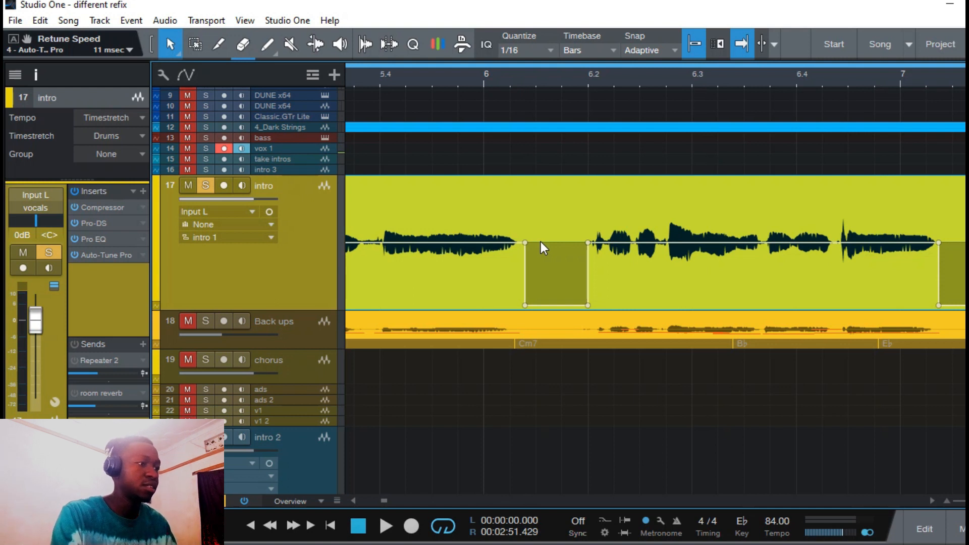
key(w)
key(w)
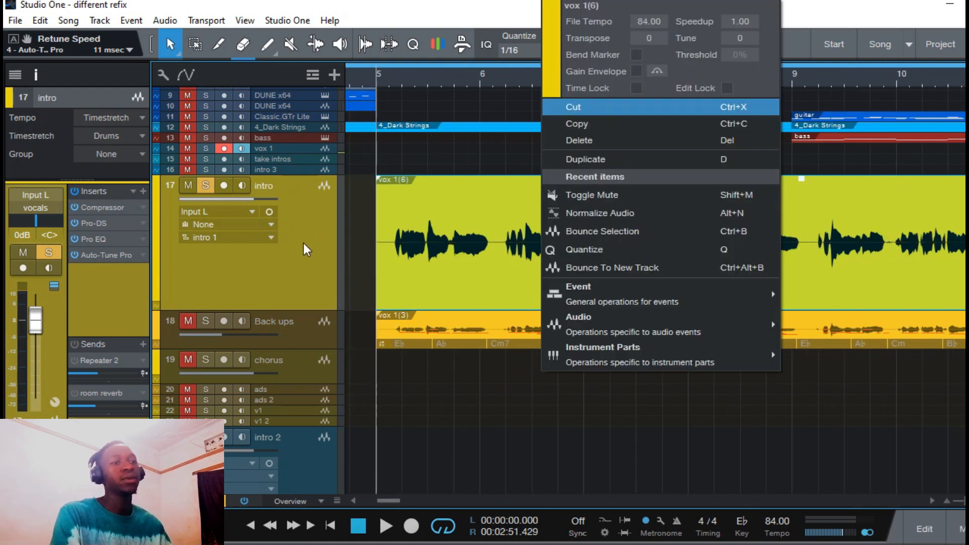
key(Escape)
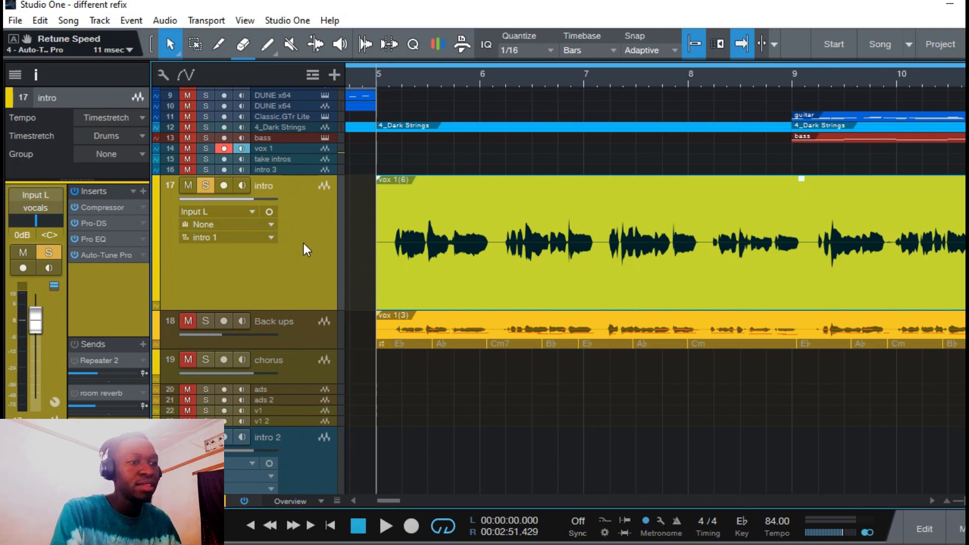
- Open Repeater 2 from the intro track's sends, activate only the Repeater 2 send with room reverb off, and play the vocal
click(113, 360)
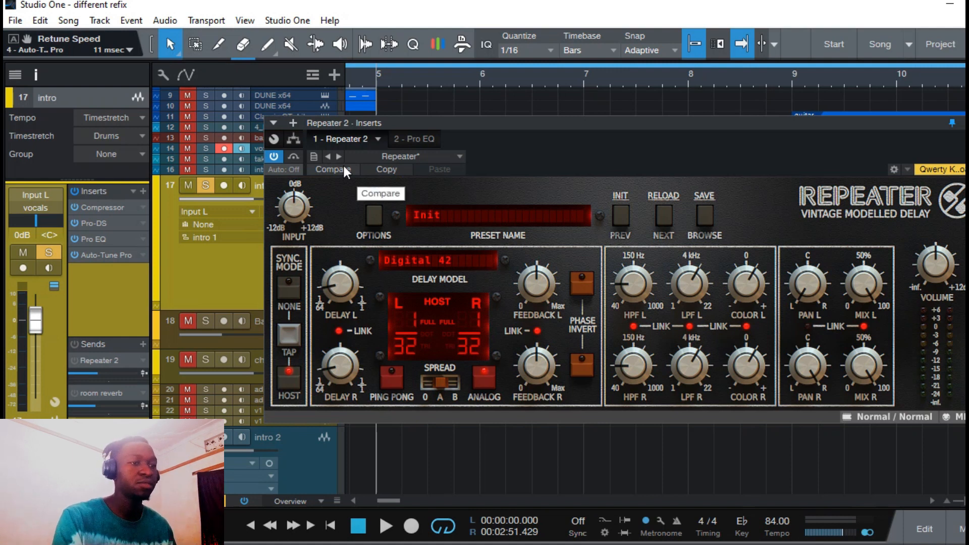
click(74, 344)
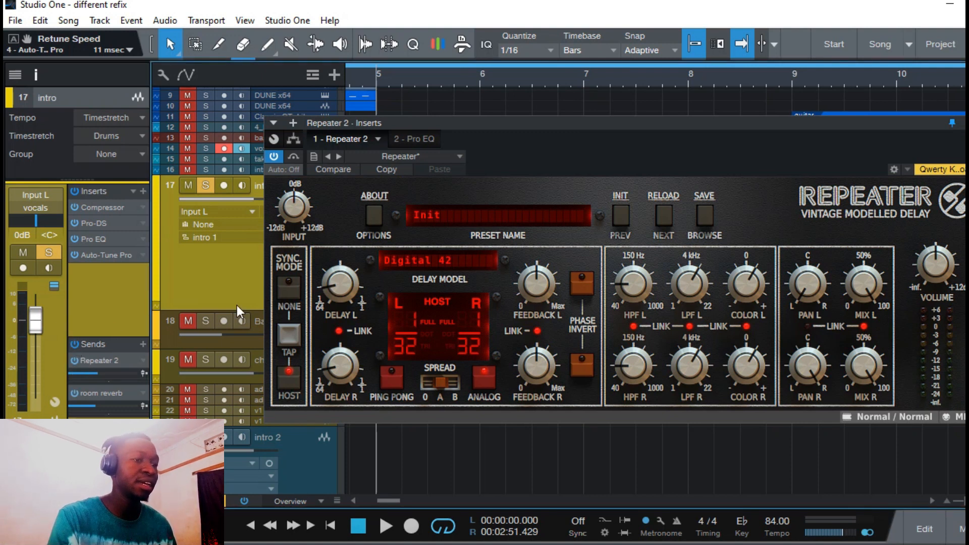
click(71, 394)
key(space)
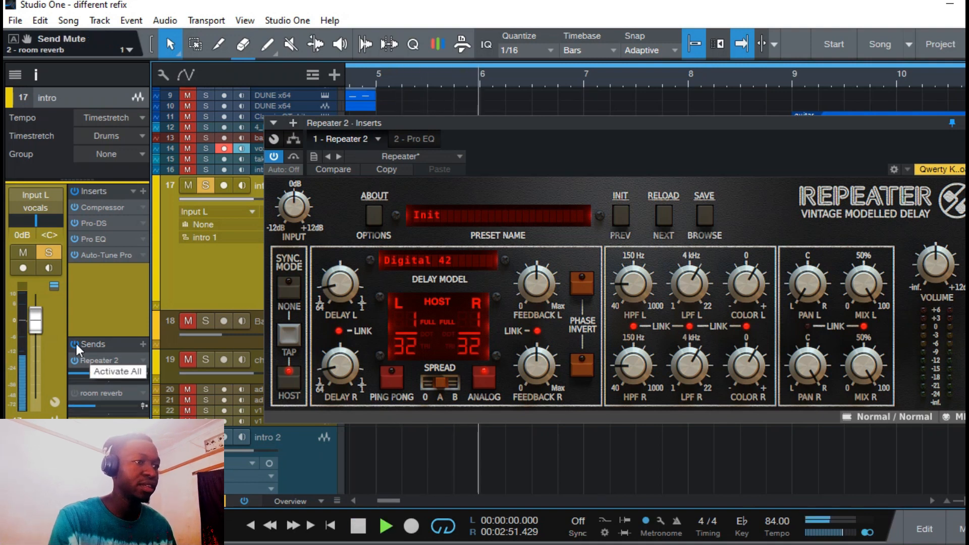
- Compare the vocal playback with the Repeater 2 delay bypassed and active
key(space)
click(277, 154)
key(space)
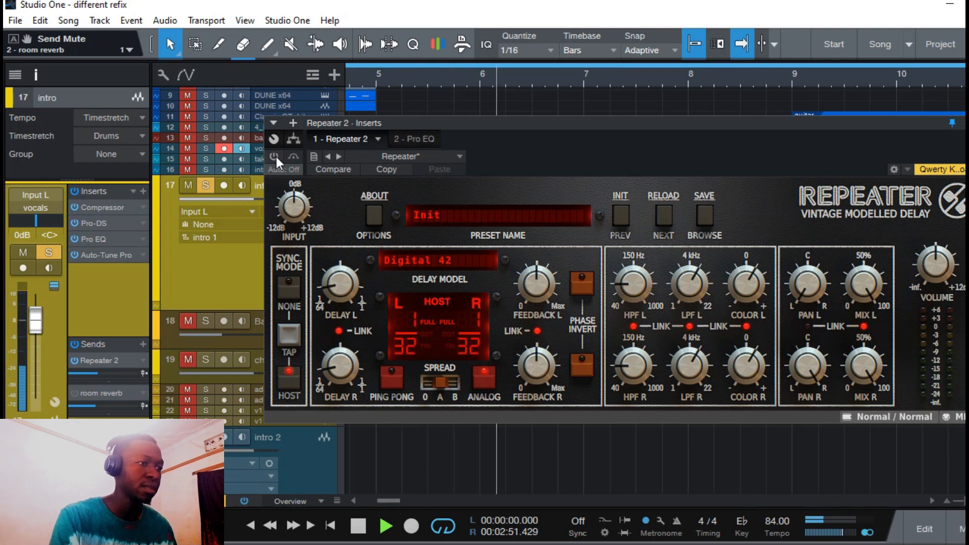
click(275, 157)
key(space)
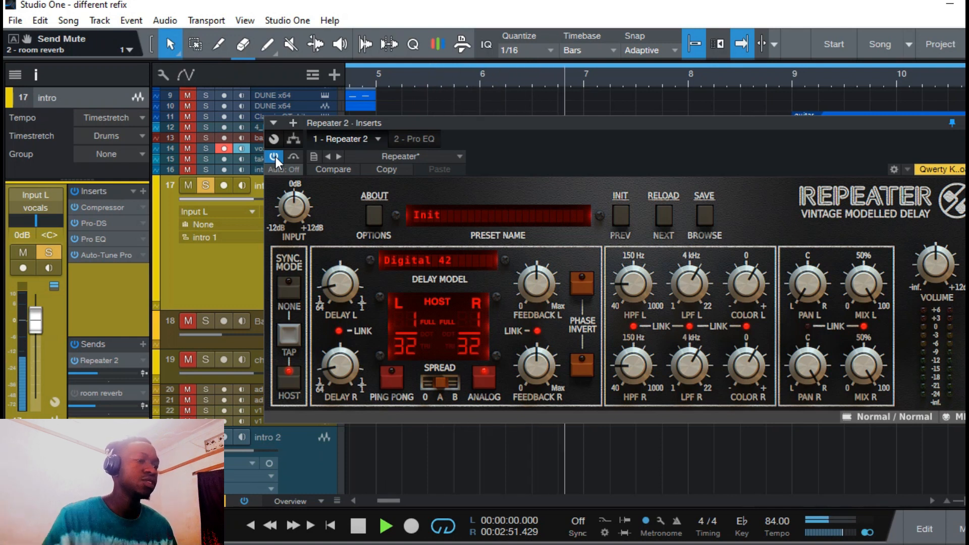
key(space)
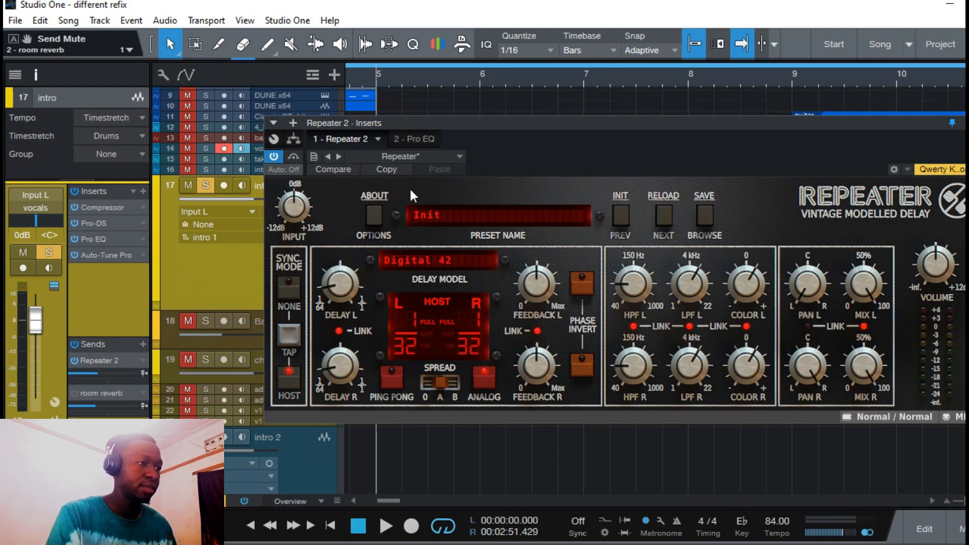
click(428, 157)
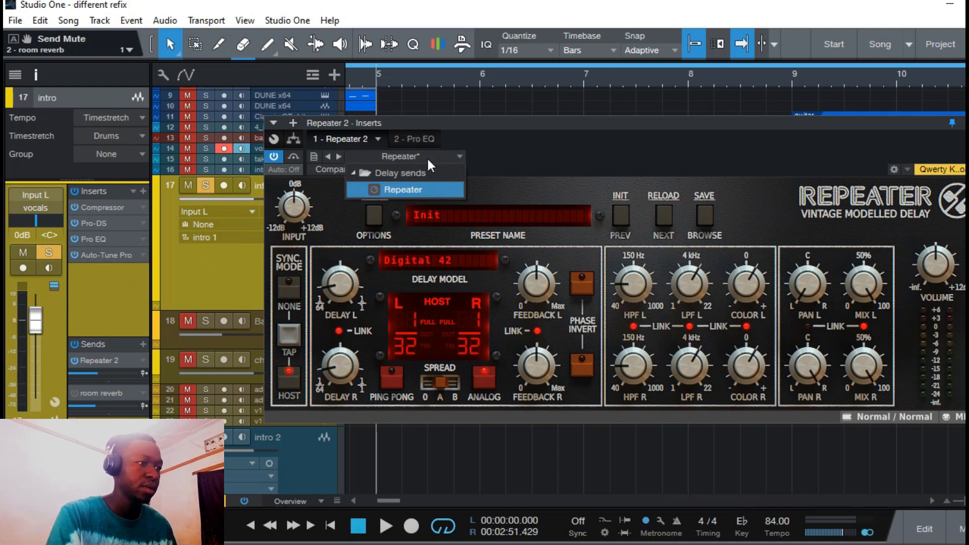
click(441, 204)
click(443, 215)
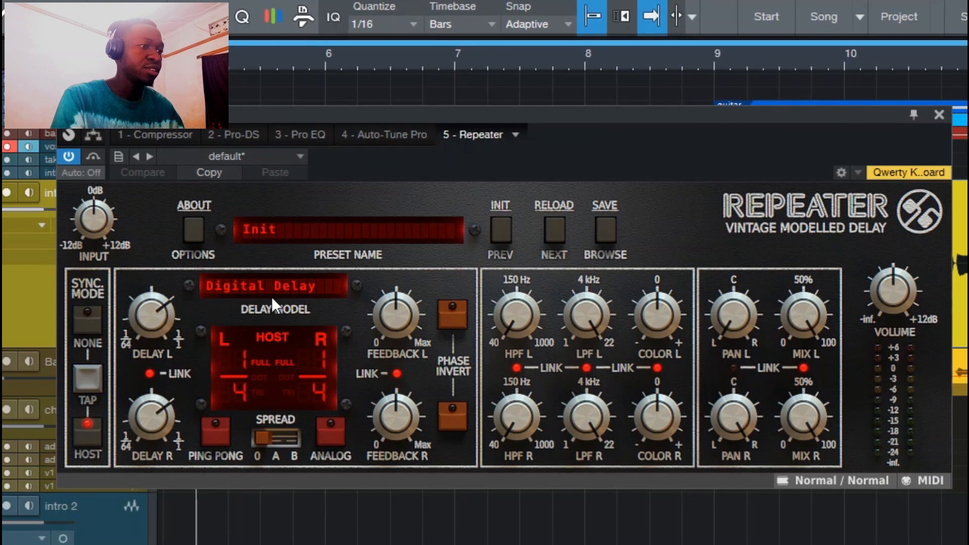
- On the intro track's Repeater insert, choose the Digital 42 delay model and set the linked left and right delay times to 1/32
click(276, 288)
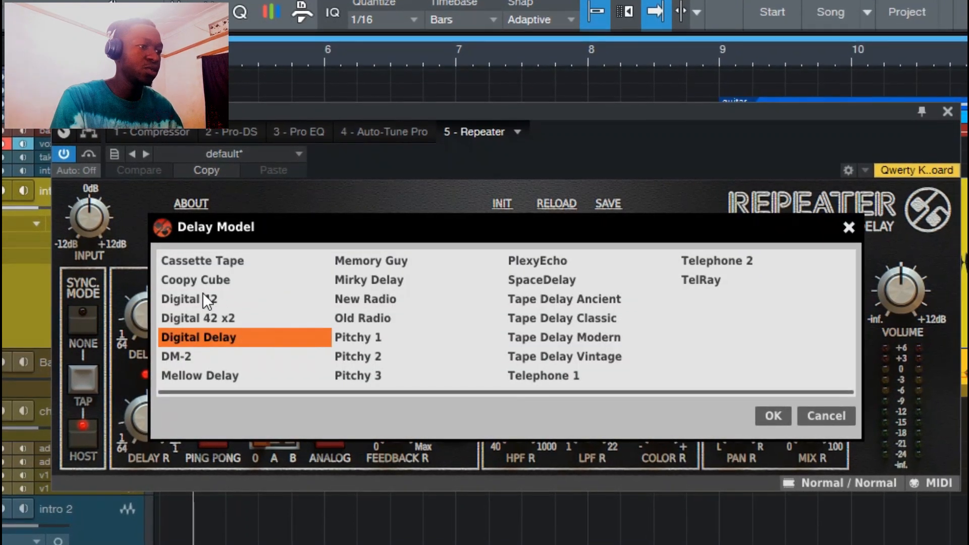
double_click(203, 297)
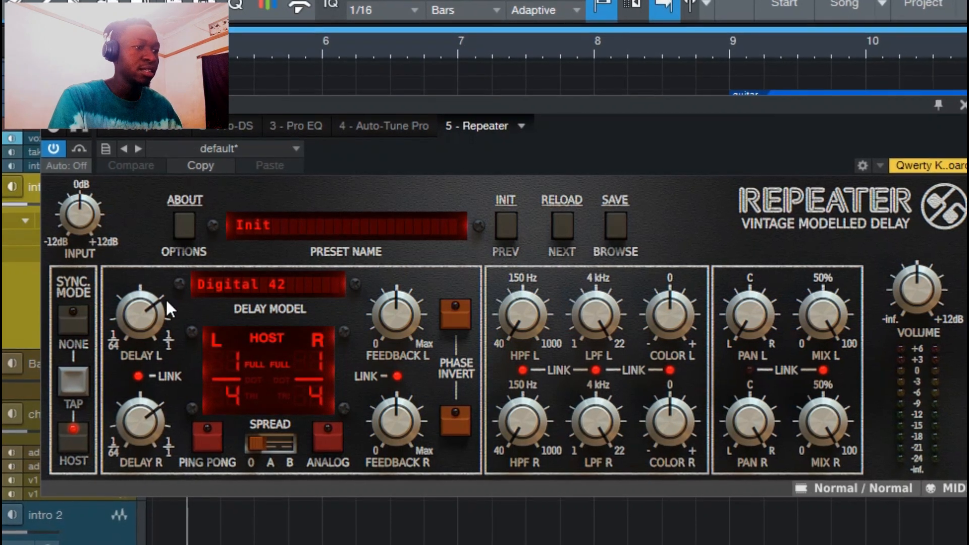
drag(132, 314, 102, 367)
mouse_move(115, 310)
mouse_down()
mouse_move(111, 340)
mouse_move(110, 299)
mouse_up()
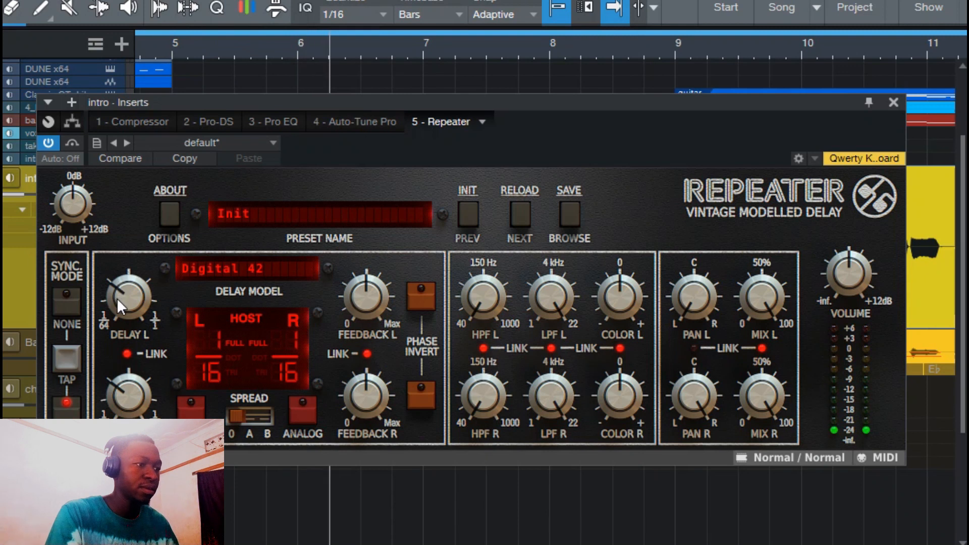
drag(115, 311, 115, 322)
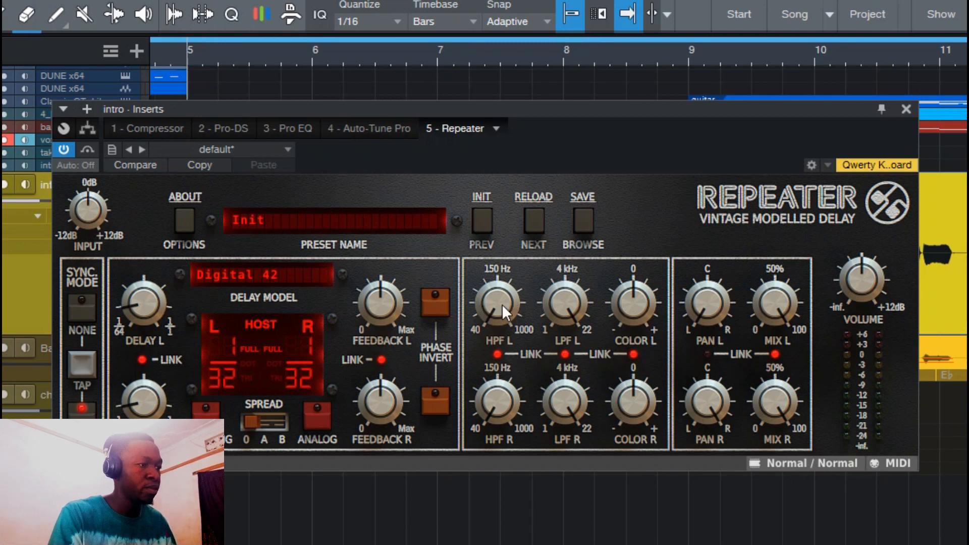
- Try adjusting the linked high-pass filter on the intro track's Repeater insert
drag(490, 314, 449, 397)
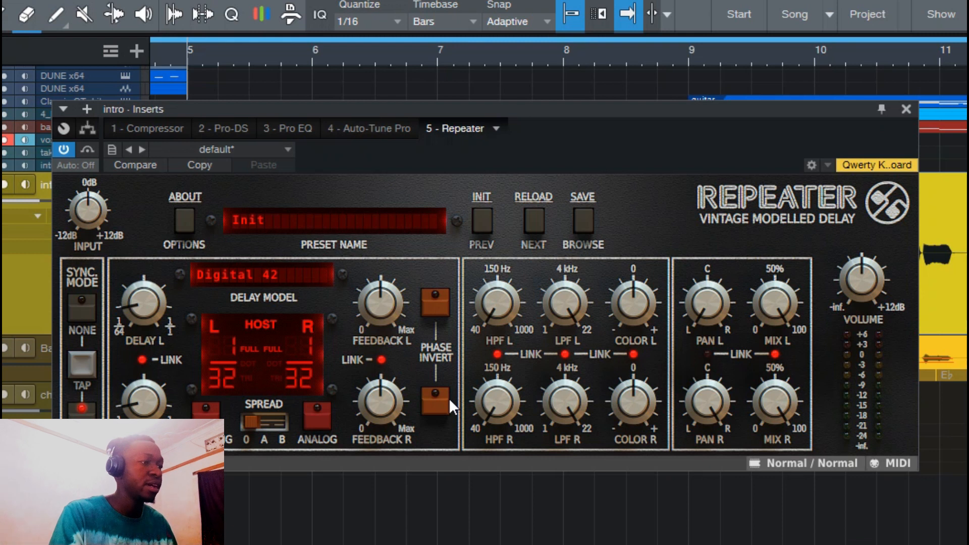
drag(496, 310, 508, 227)
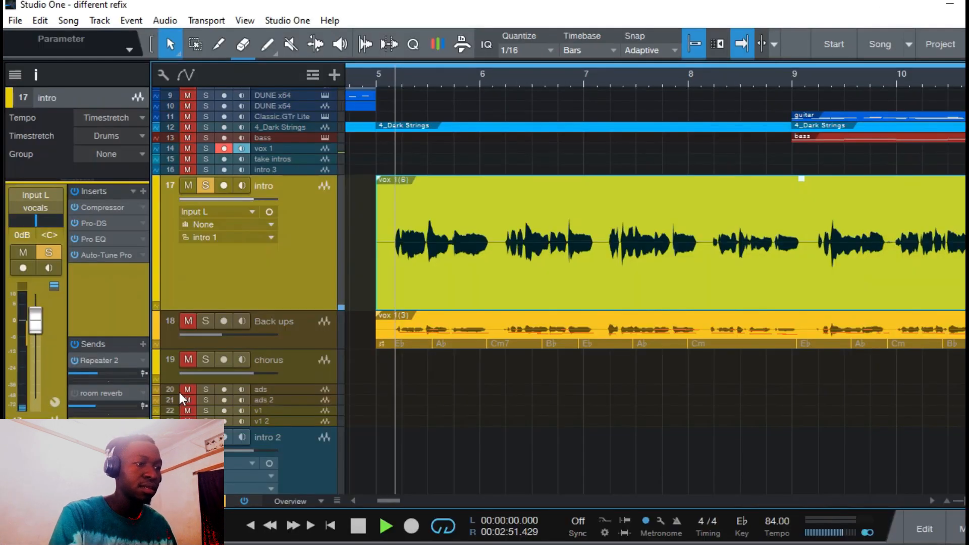
- Review the Repeater 2 send's delay settings during vocal playback, stop playback, and close the plug-in window
click(125, 362)
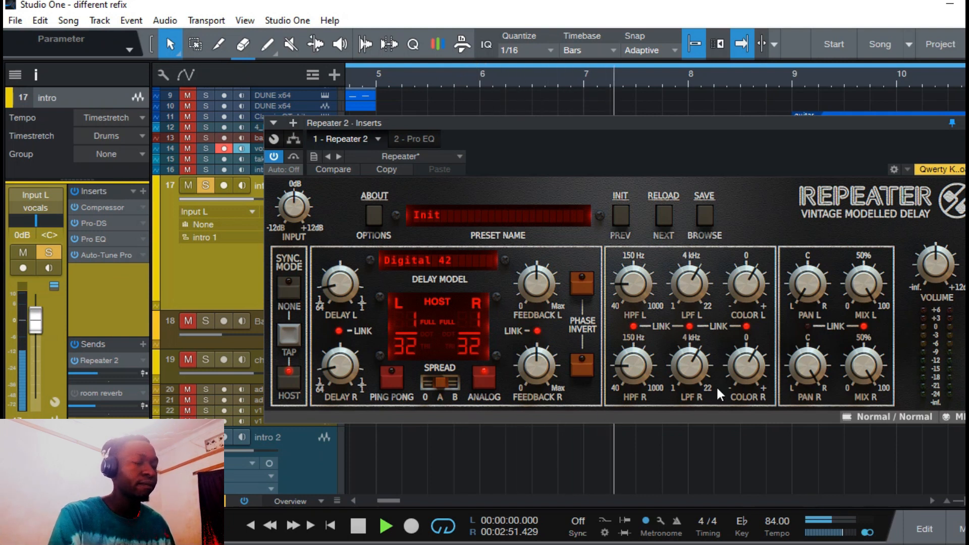
key(space)
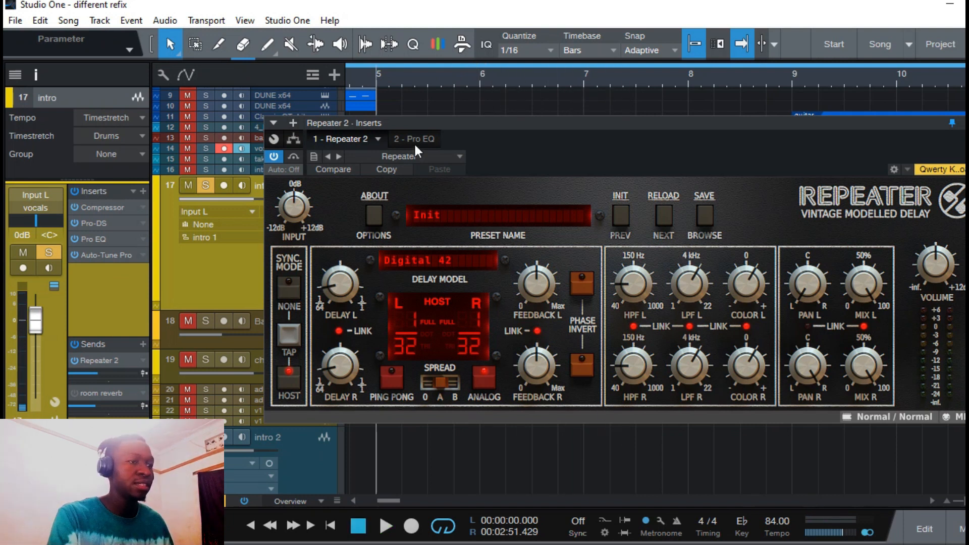
click(116, 362)
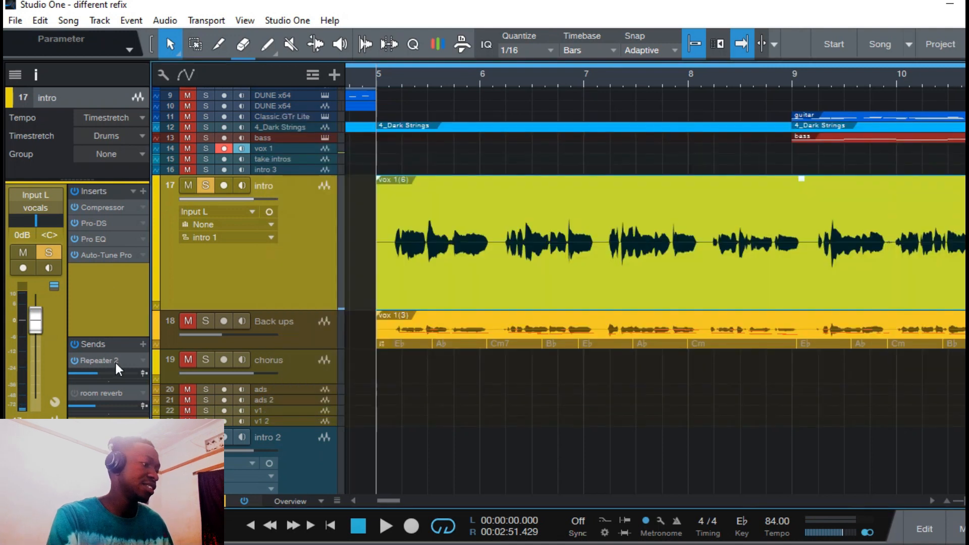
- Show the mixer console and open the Repeater 2 insert on the Repeater 2 FX channel
click(962, 530)
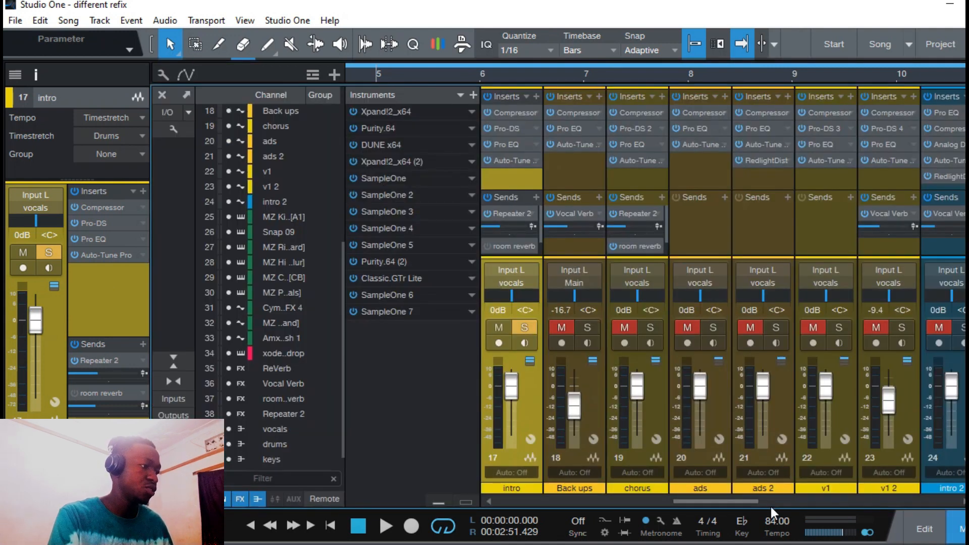
drag(747, 500, 920, 499)
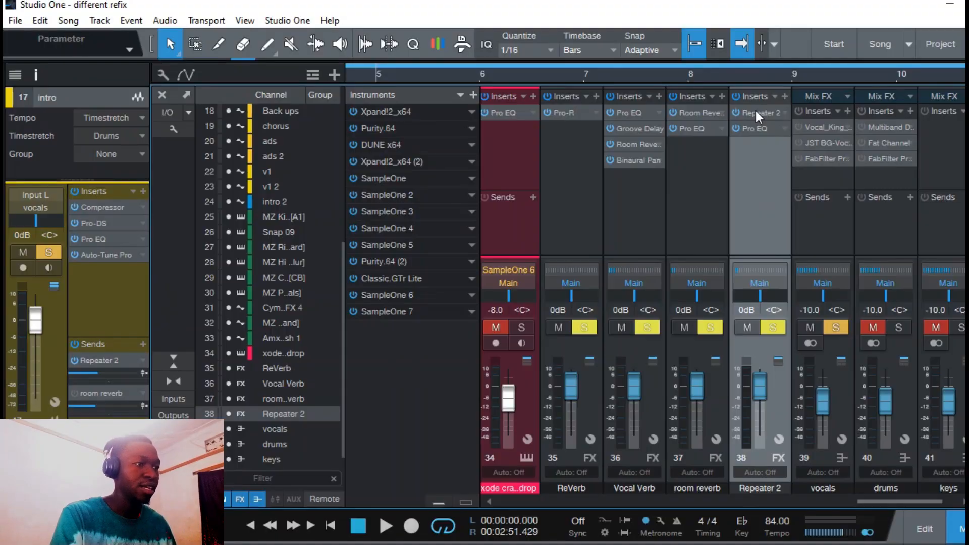
click(755, 112)
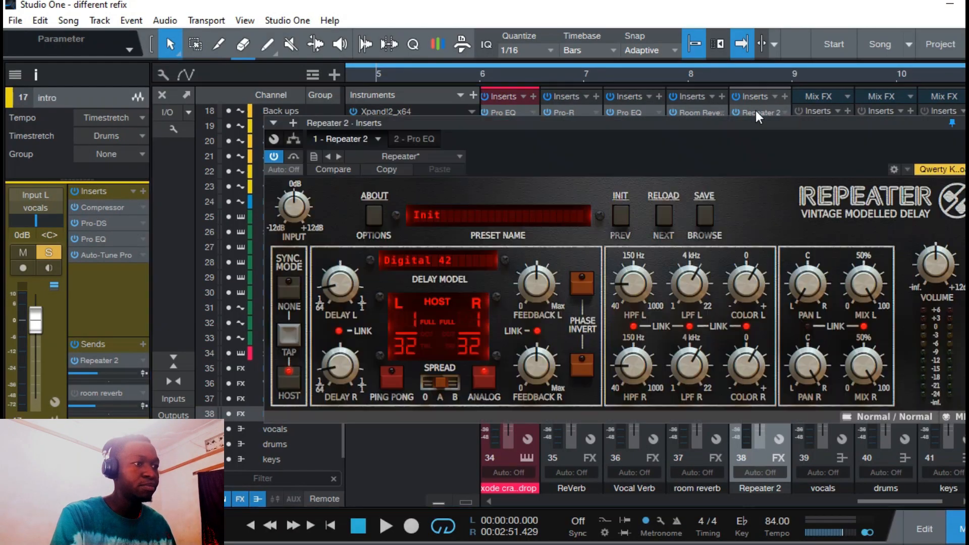
- Open the Pro EQ insert on the Repeater 2 FX channel and deactivate it while the vocal plays
click(409, 139)
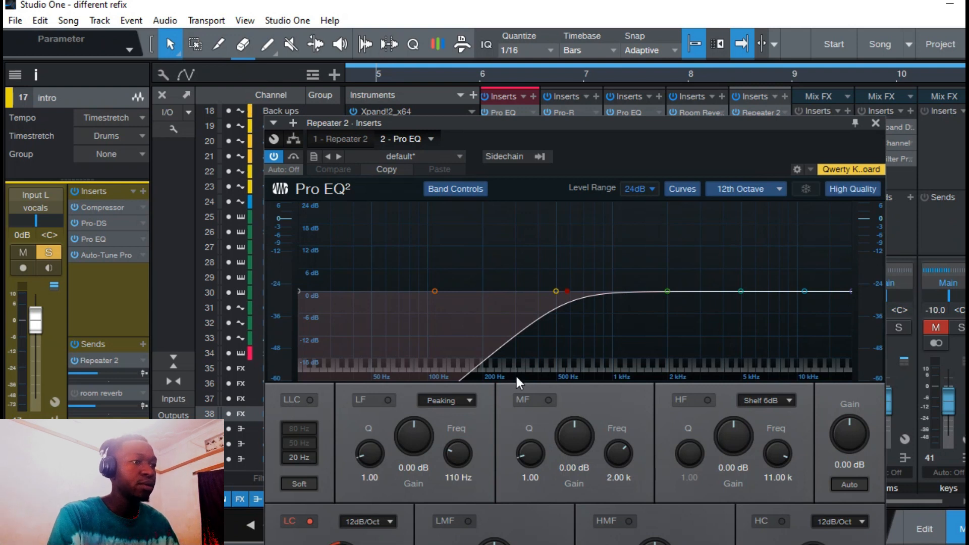
click(273, 156)
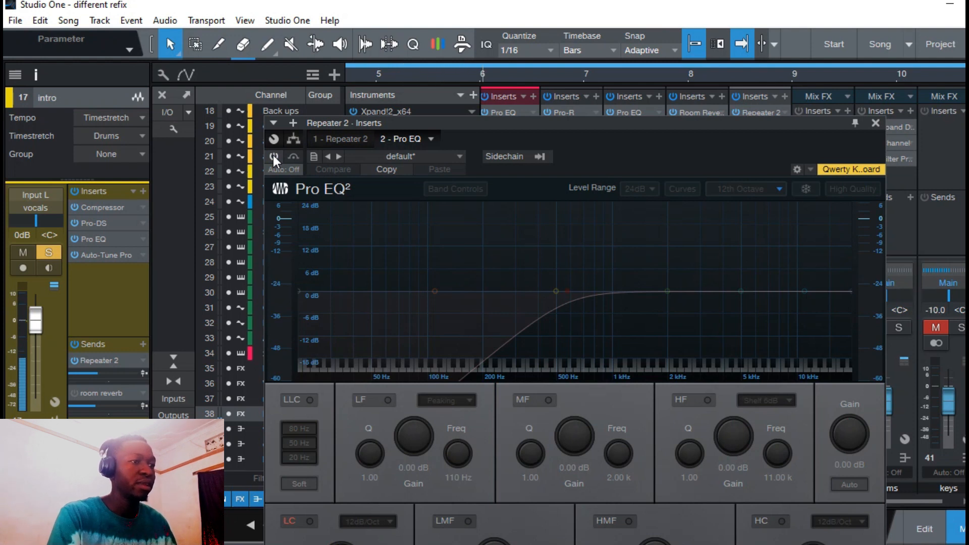
- Reactivate the Pro EQ insert on the Repeater 2 FX channel, stop playback, and close the plug-in window and the mixer console
click(274, 156)
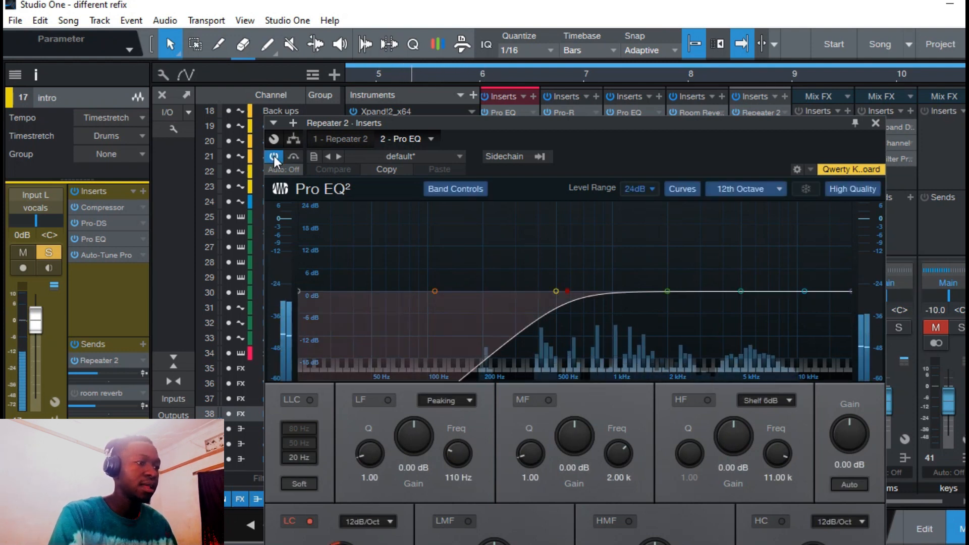
key(space)
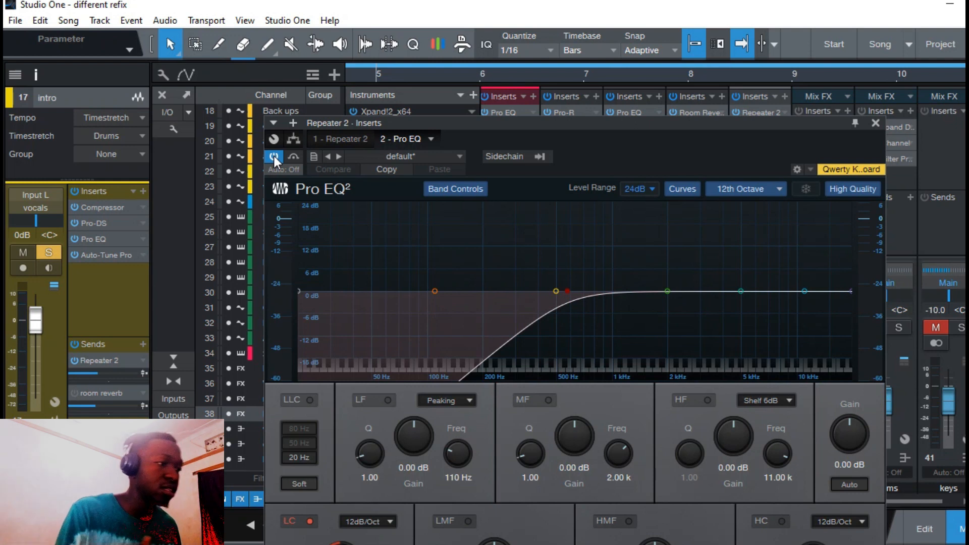
click(877, 122)
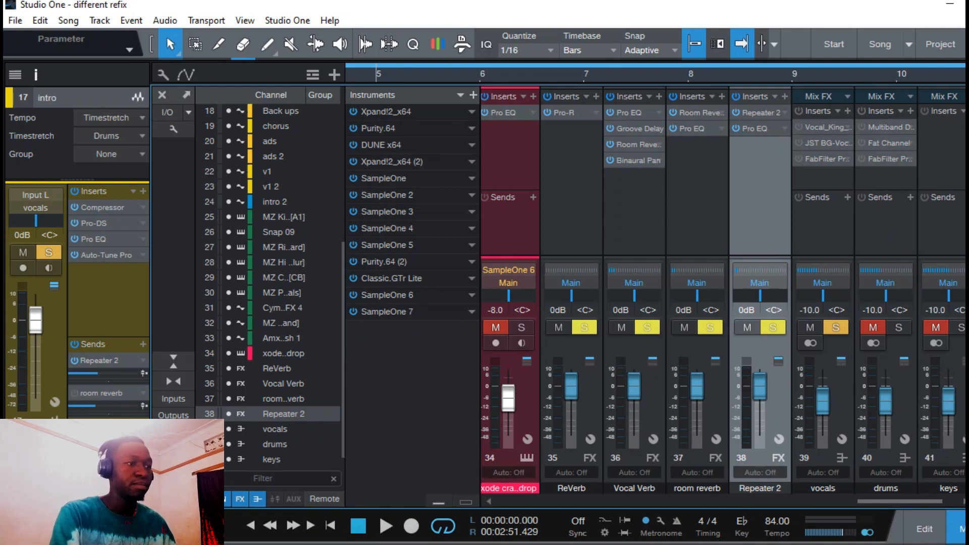
key(F3)
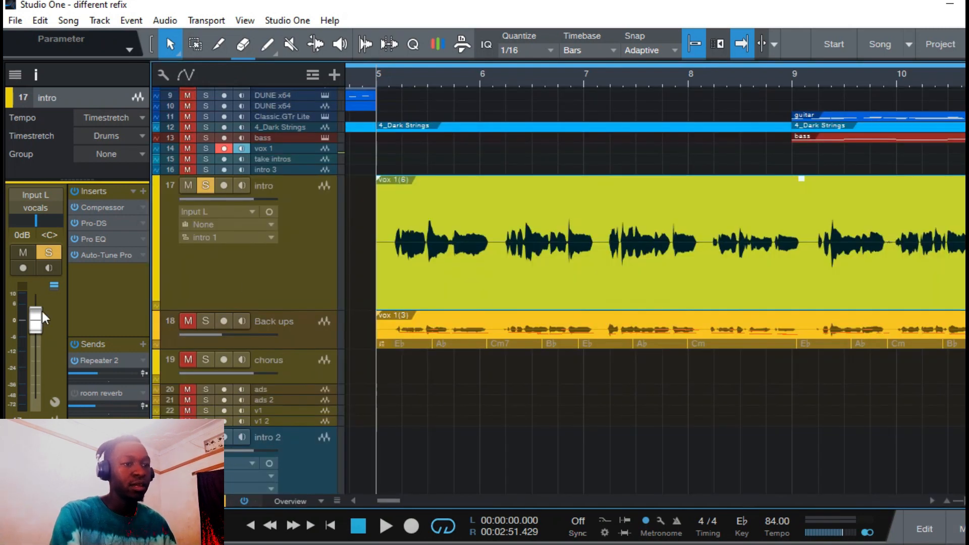
- Activate the intro track's room reverb send, try its level at -13.5 dB during playback, and open the Pro EQ on that FX channel
click(110, 391)
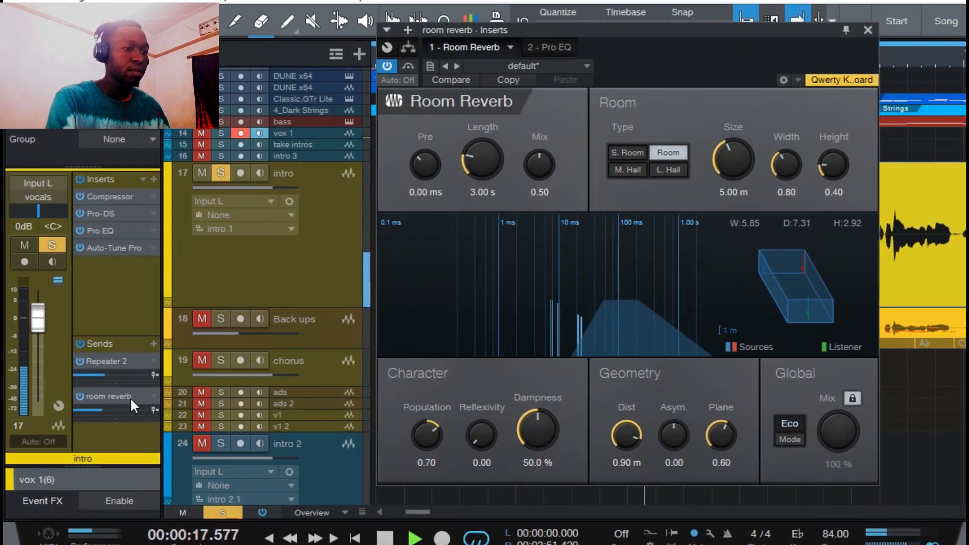
drag(104, 409, 130, 428)
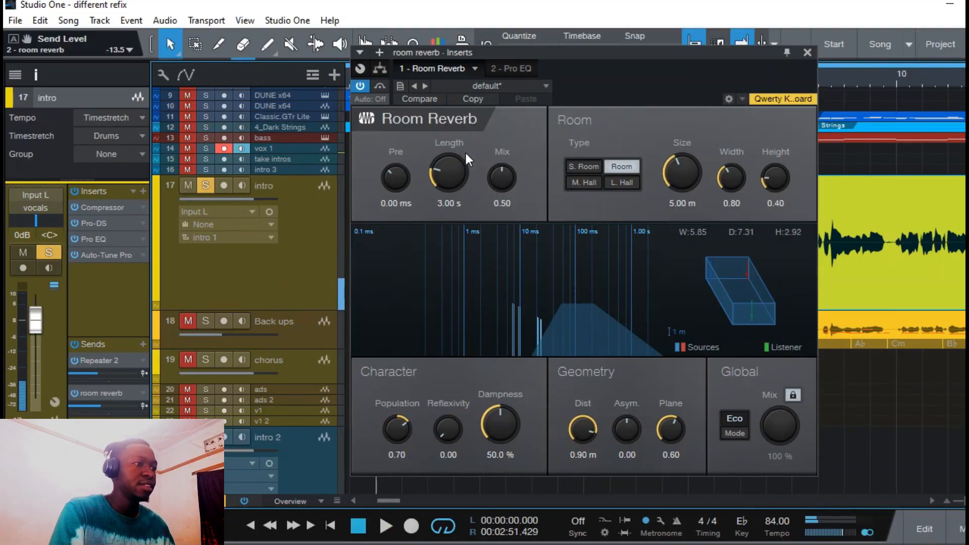
key(space)
click(519, 68)
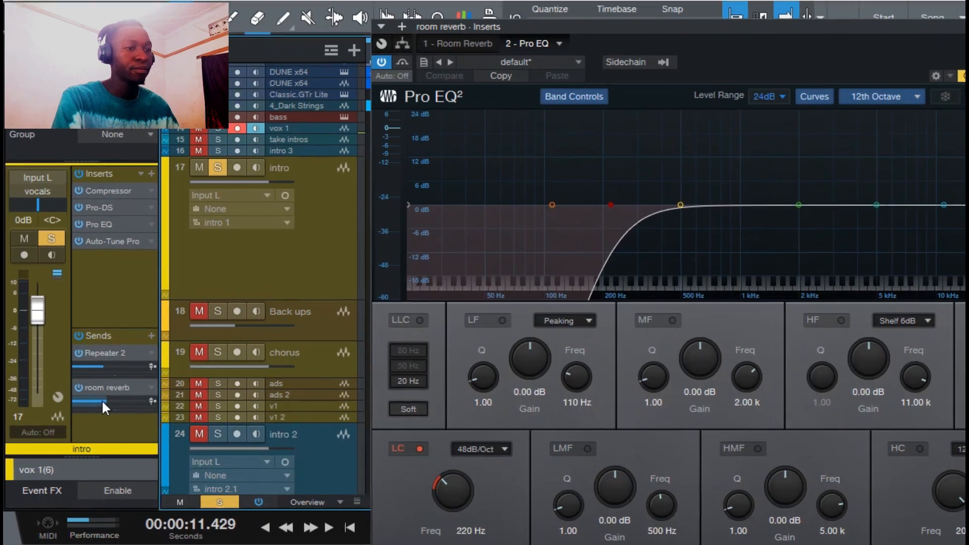
- Turn off global solo, set the intro's room reverb send level to -20.9 dB, and close the plug-in window
mouse_move(98, 405)
mouse_down()
mouse_move(90, 406)
mouse_move(131, 399)
mouse_move(107, 400)
mouse_up()
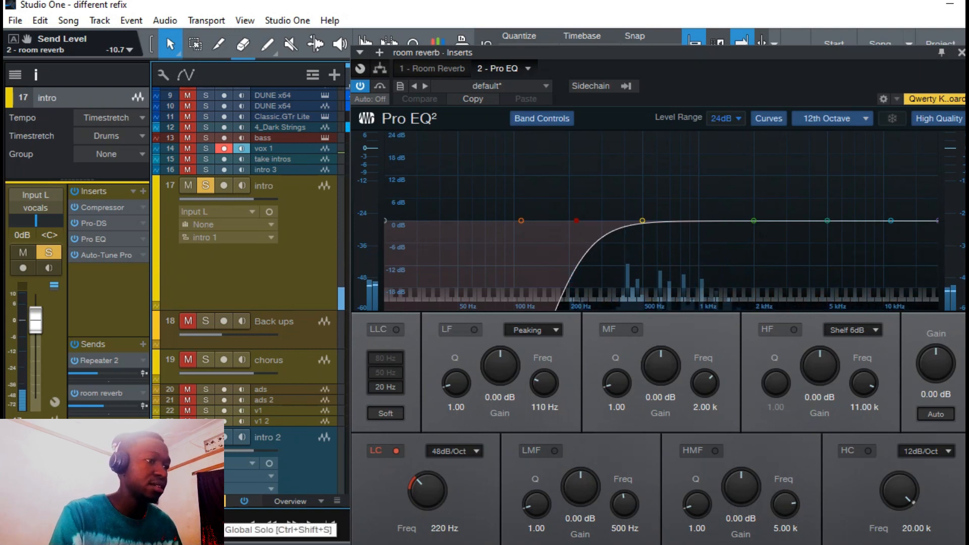
click(217, 501)
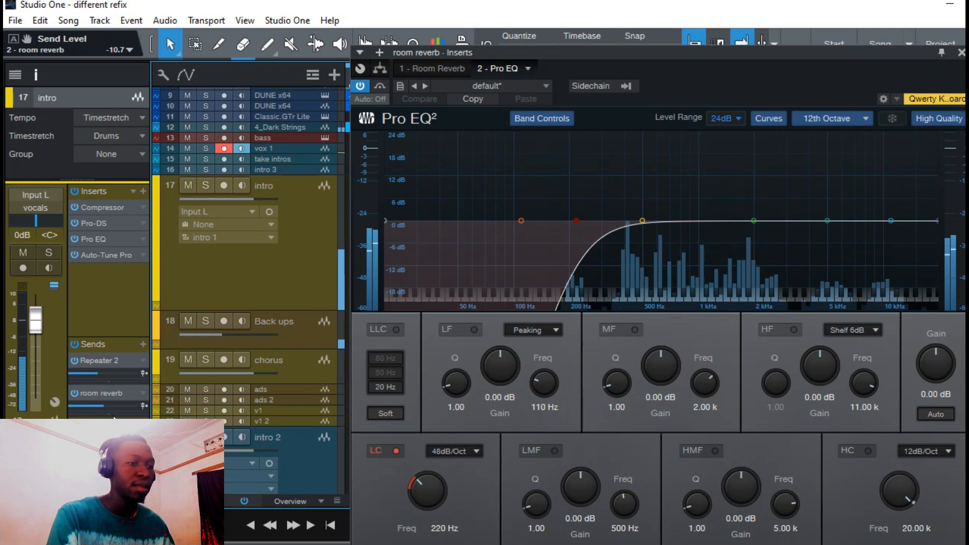
drag(102, 406, 92, 406)
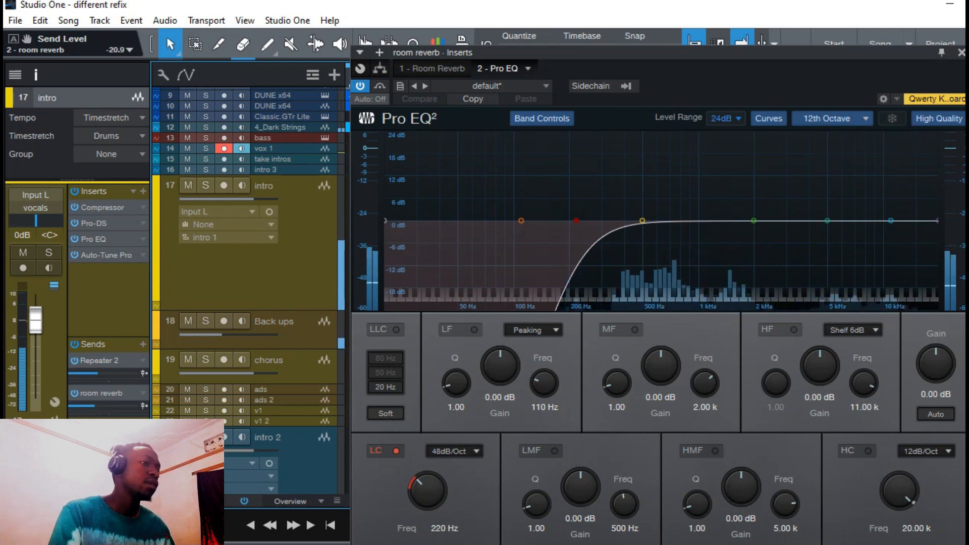
click(961, 53)
- Select the first backing-vocal clip and the first chorus clip in the arrangement to review their channel inserts and sends
click(331, 211)
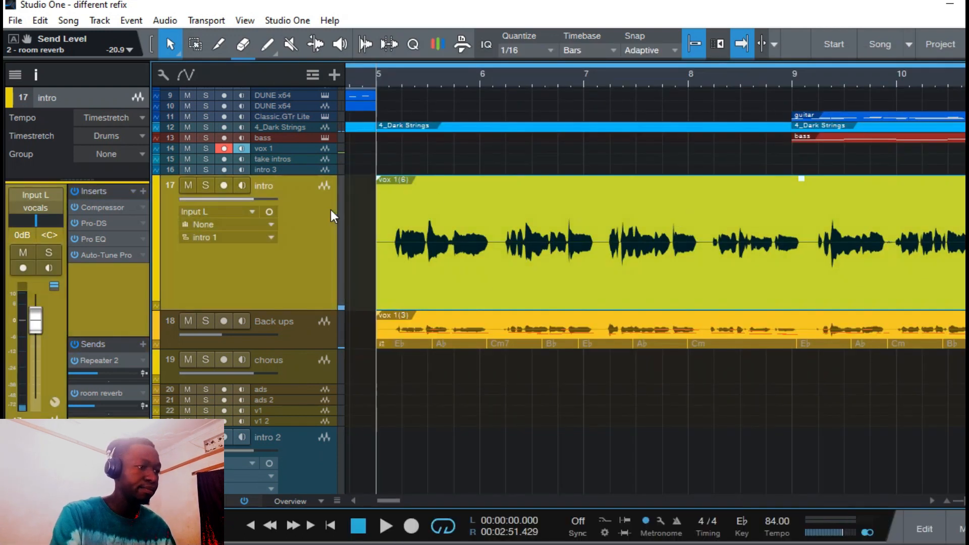
key(w)
key(w)
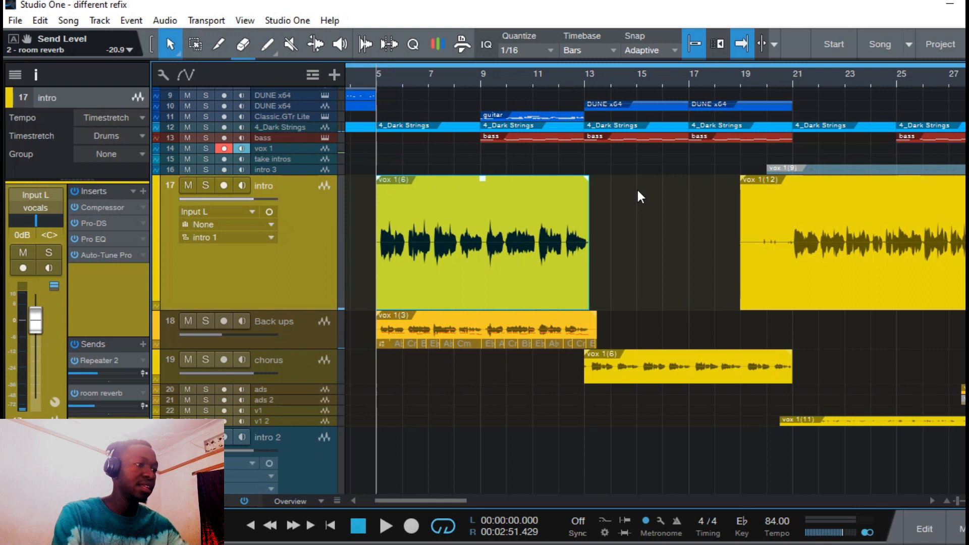
key(w)
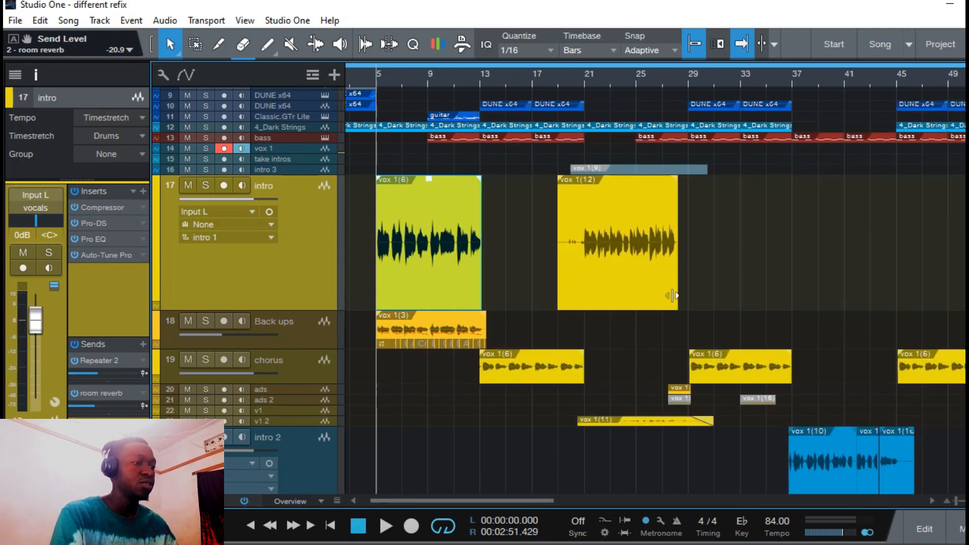
click(438, 320)
click(501, 371)
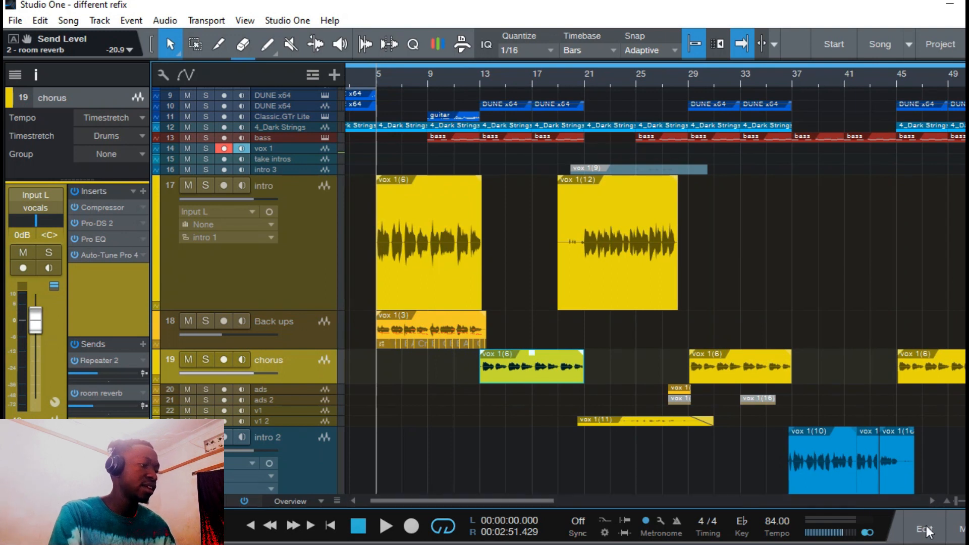
- Show the mixer console and select the vocals bus, activating and opening its Vocal_King_V1_2 insert
click(954, 530)
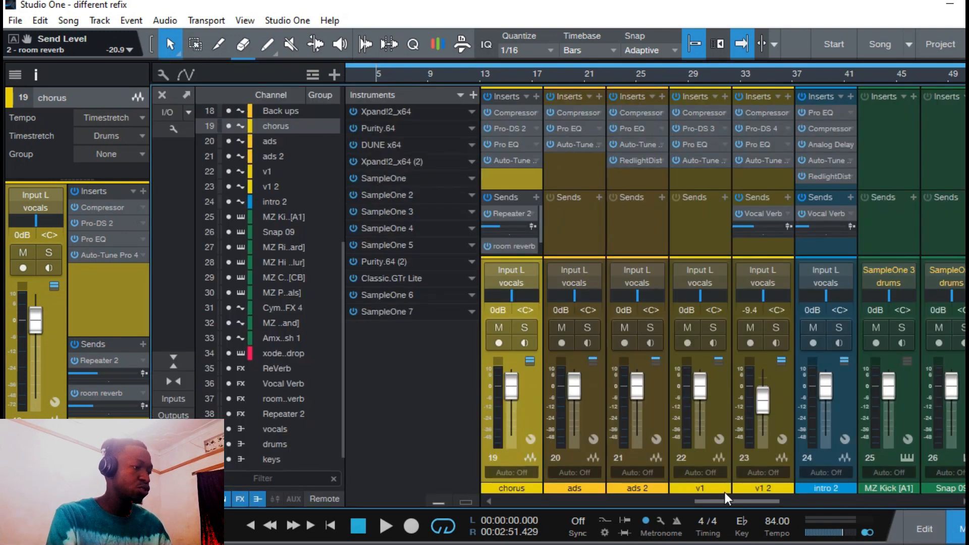
drag(730, 500, 943, 512)
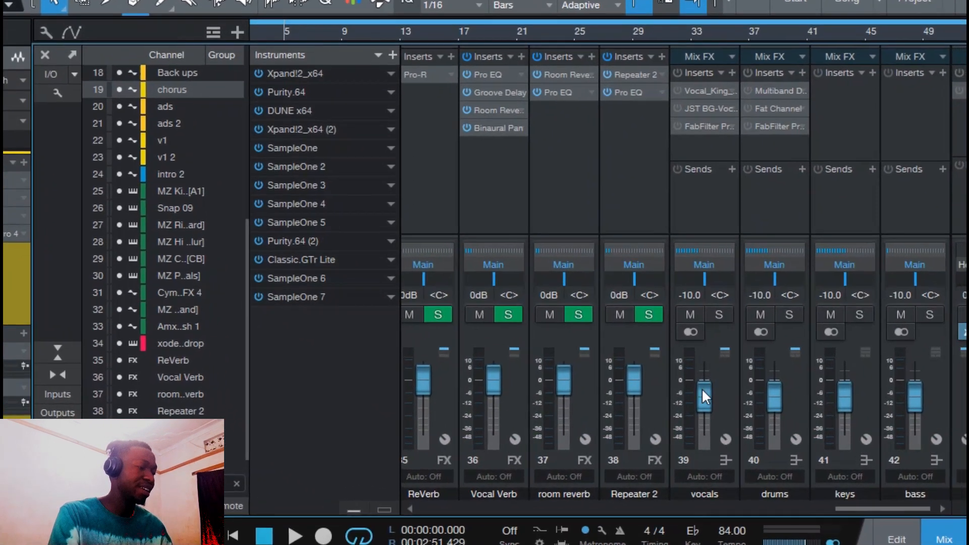
click(702, 392)
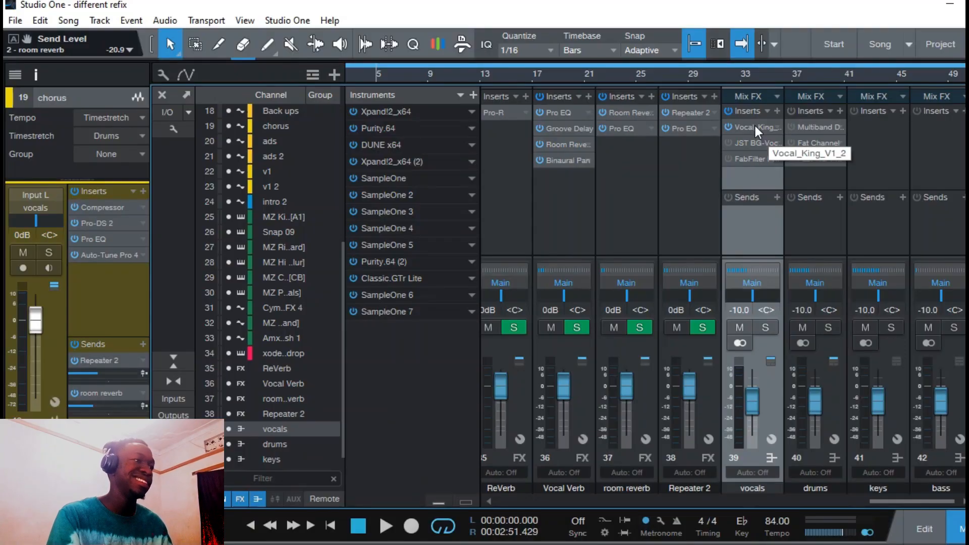
click(755, 127)
mouse_move(659, 91)
mouse_down()
mouse_move(651, 105)
mouse_move(667, 85)
mouse_up()
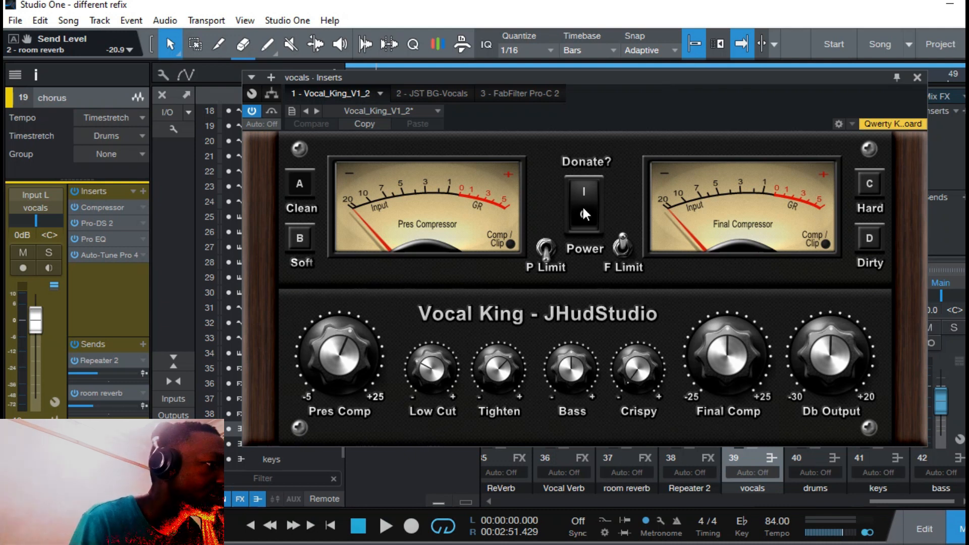
- Deactivate the Vocal_King_V1_2 insert and play the soloed vocals bus to hear it without the effect
click(588, 189)
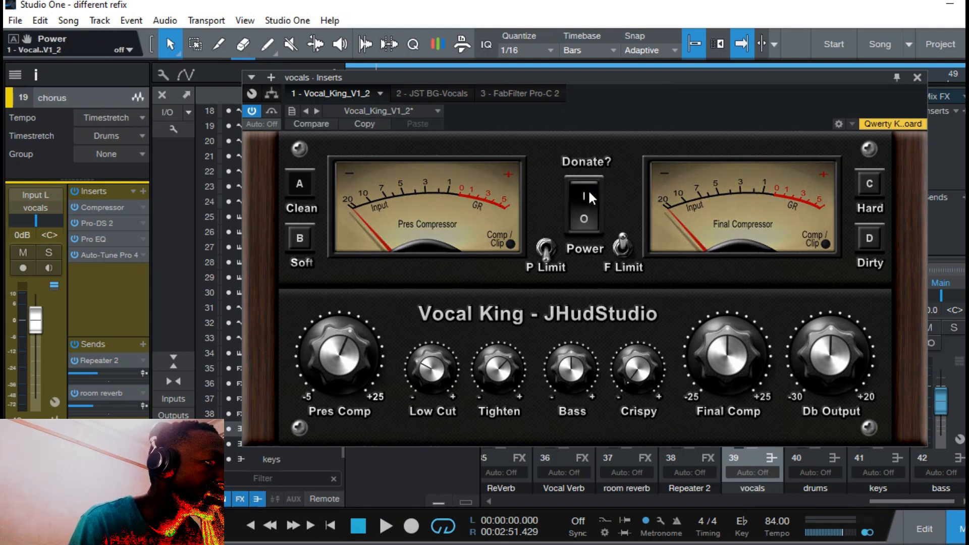
click(589, 190)
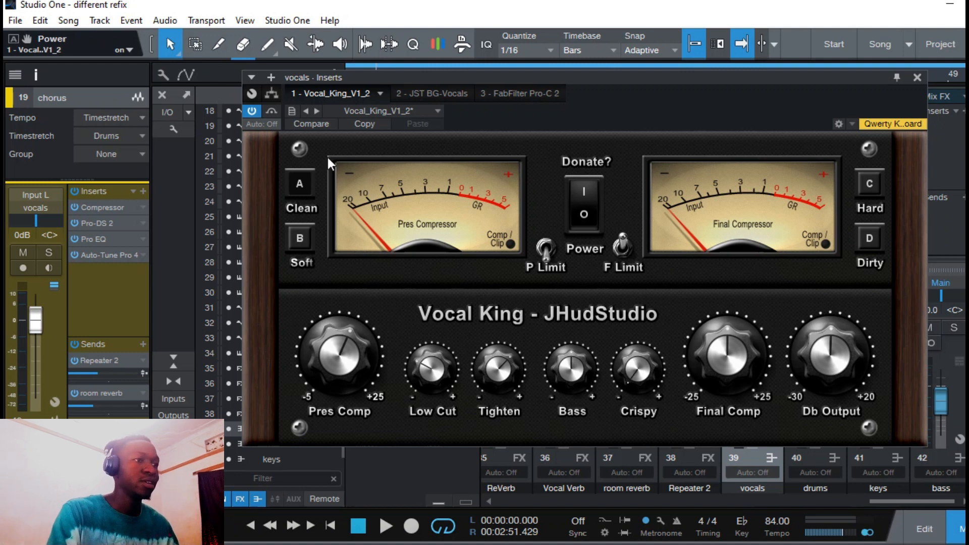
click(256, 110)
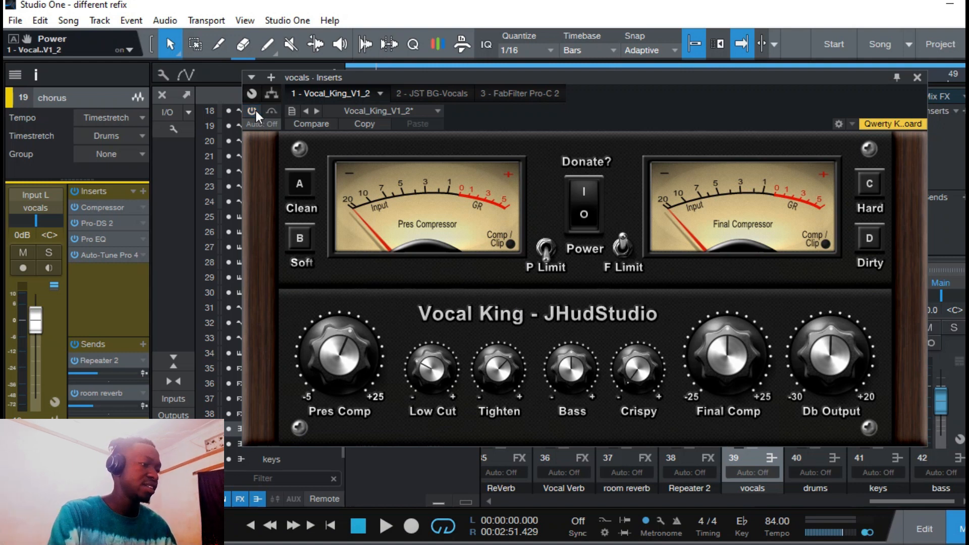
drag(810, 71, 650, 93)
click(768, 327)
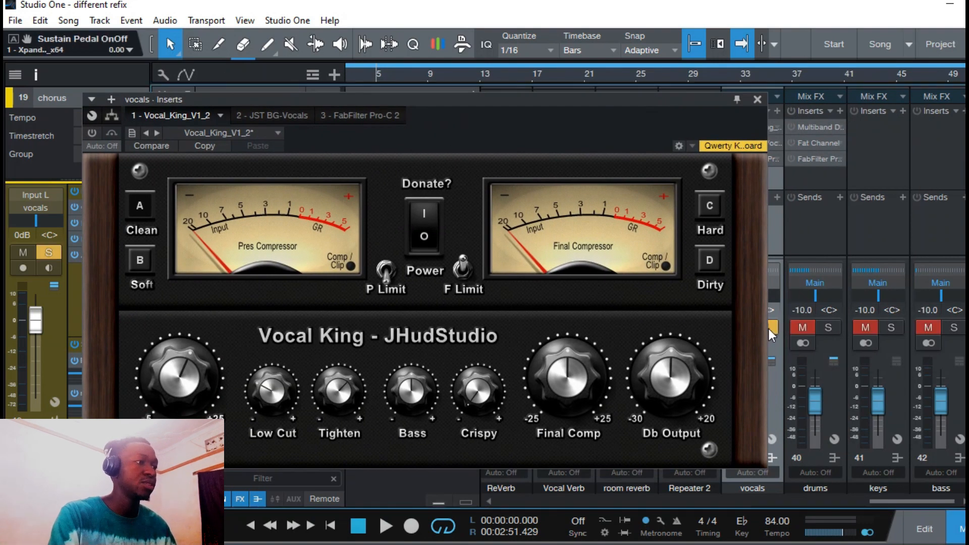
key(space)
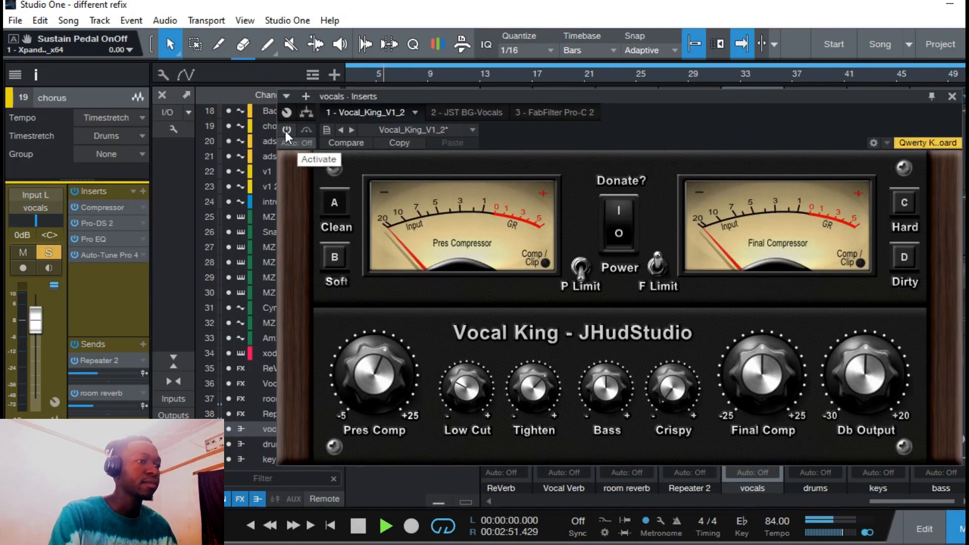
- Reactivate the Vocal_King_V1_2 insert and play the vocals bus through it
key(space)
click(287, 128)
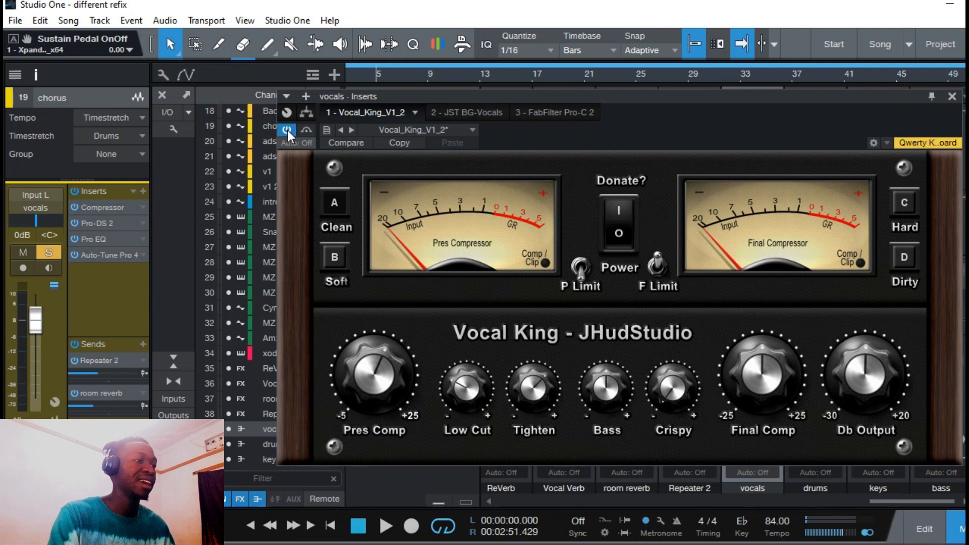
key(space)
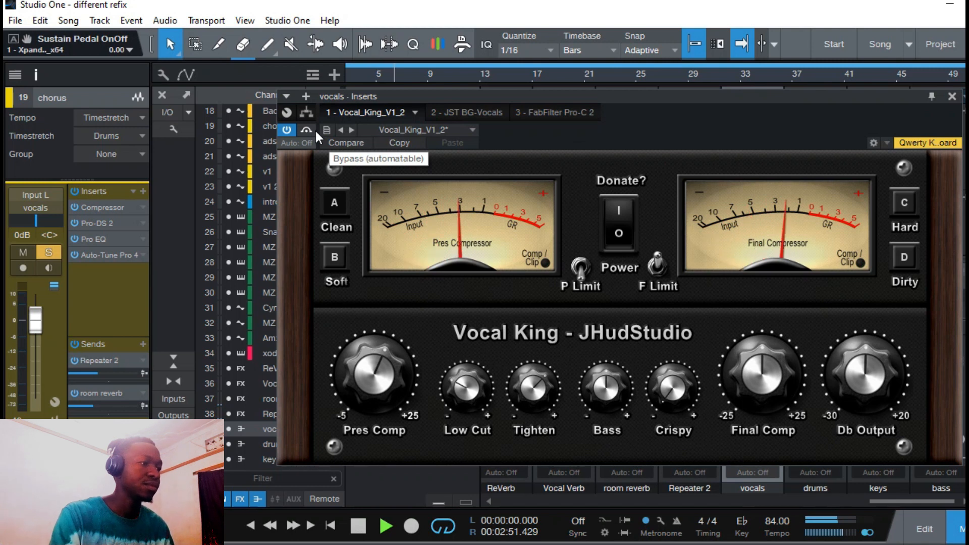
key(space)
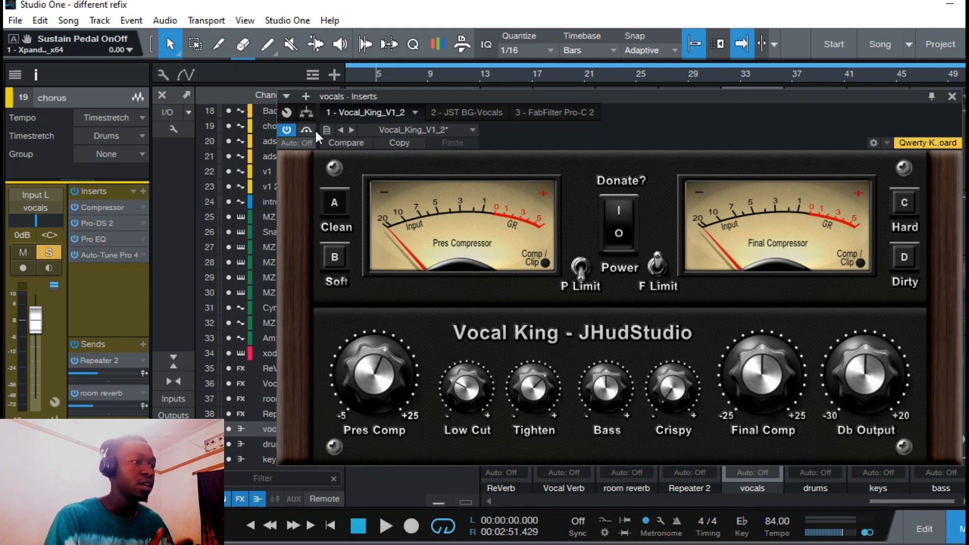
- Open the JST BG-Vocals insert on the vocals bus and activate it while the vocals play, stopping playback when done
click(468, 112)
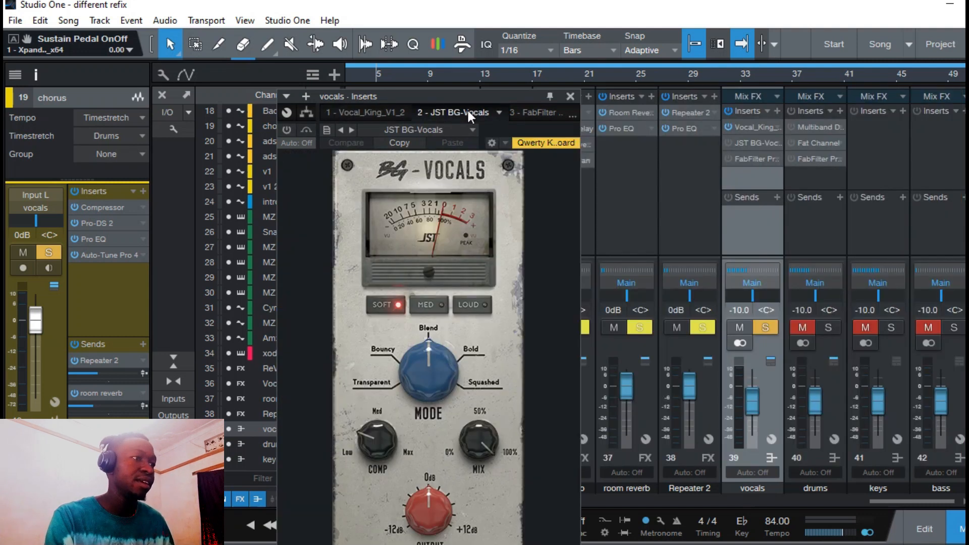
drag(501, 96, 569, 35)
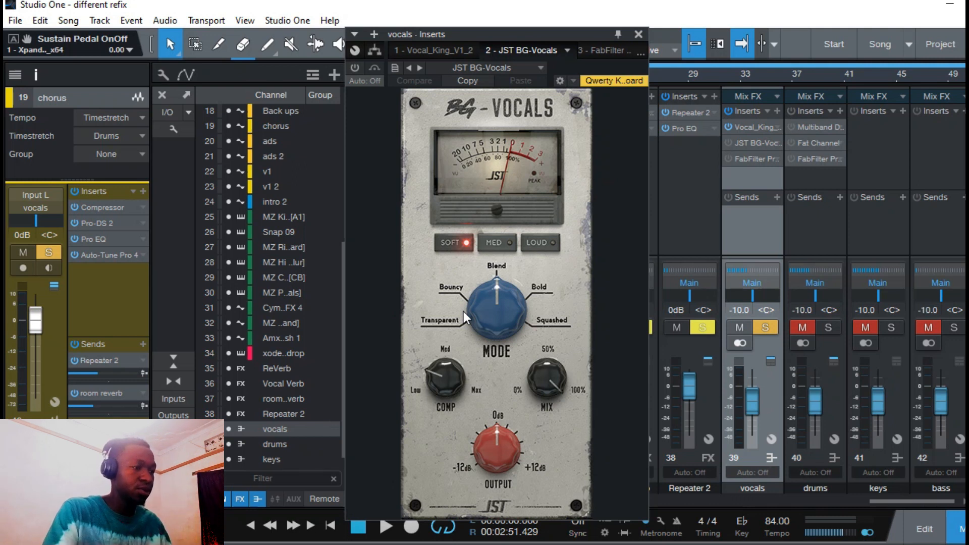
key(space)
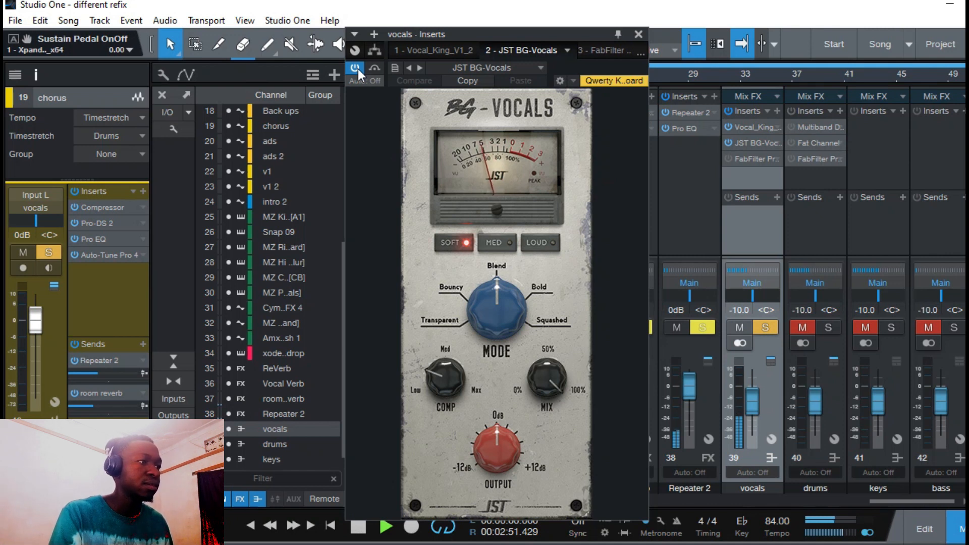
key(space)
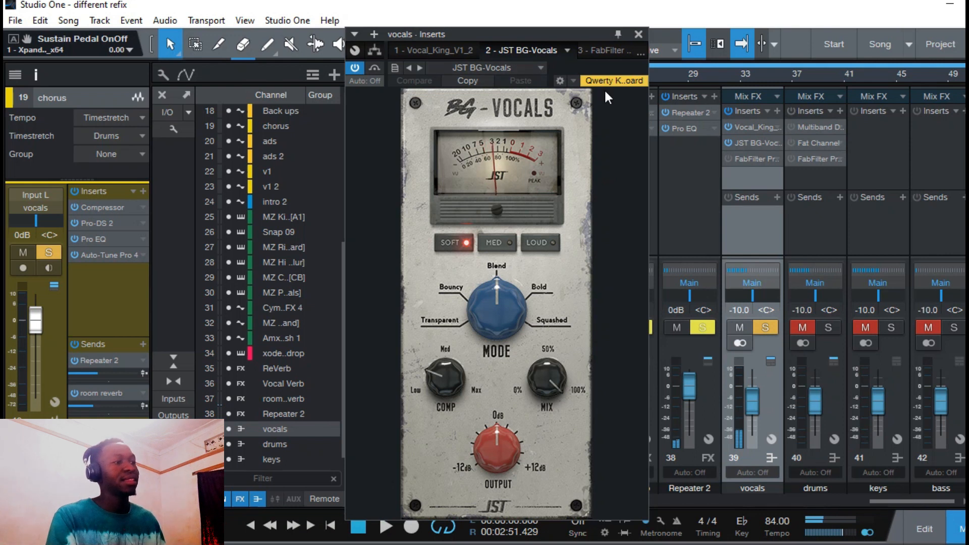
- Activate and open the FabFilter Pro-C 2 insert on the vocals bus with Hold at 500 ms, and play the vocals through it
click(725, 159)
click(756, 158)
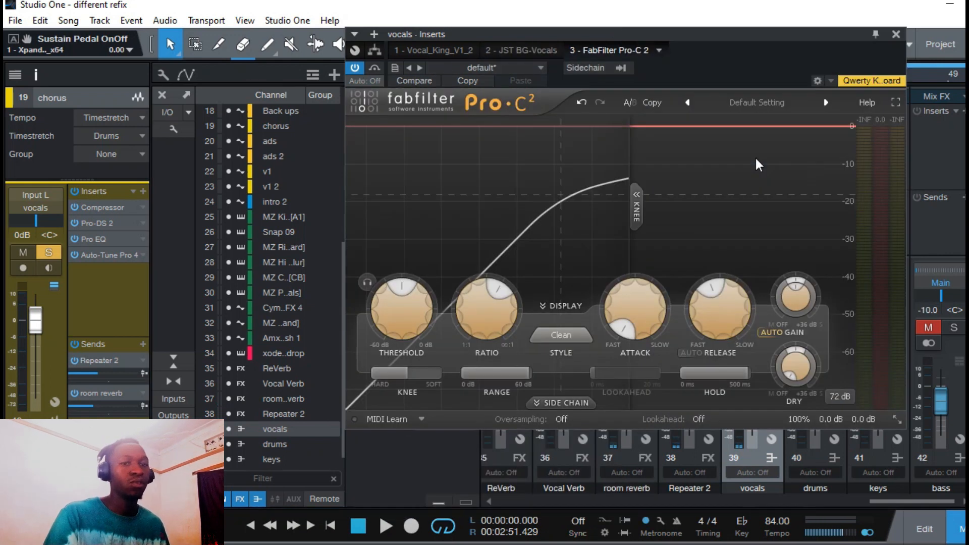
double_click(729, 372)
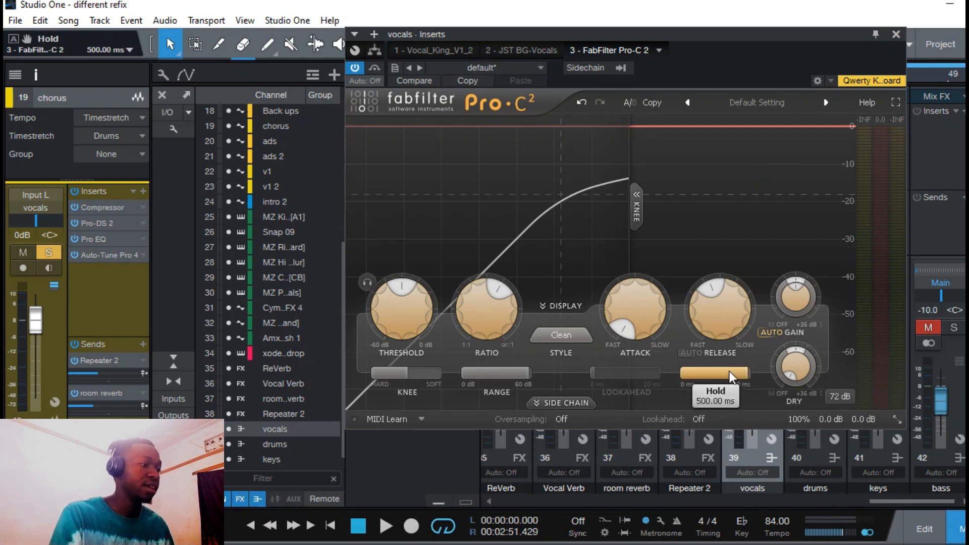
key(space)
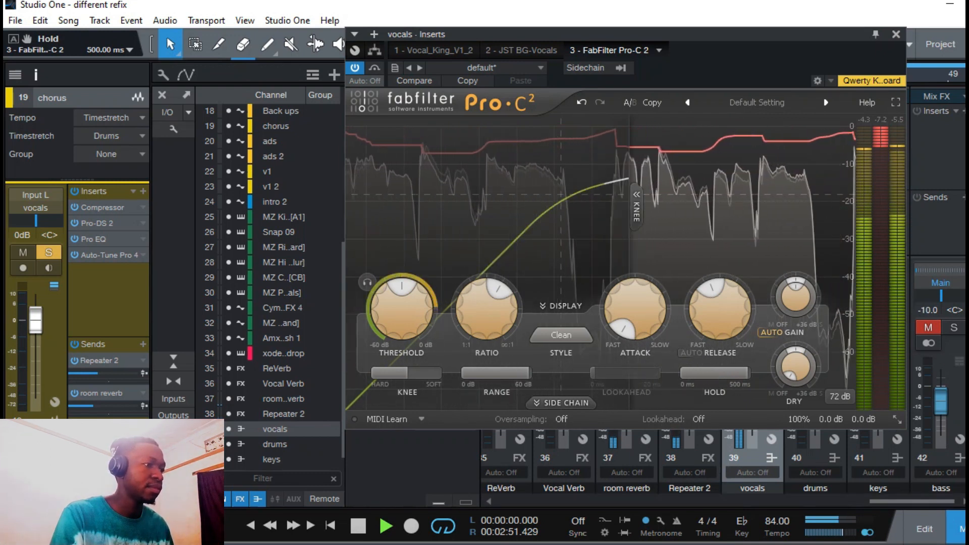
- Close the mixer console, turn off global solo, and play the full mix with the vocals bus processing active
key(F3)
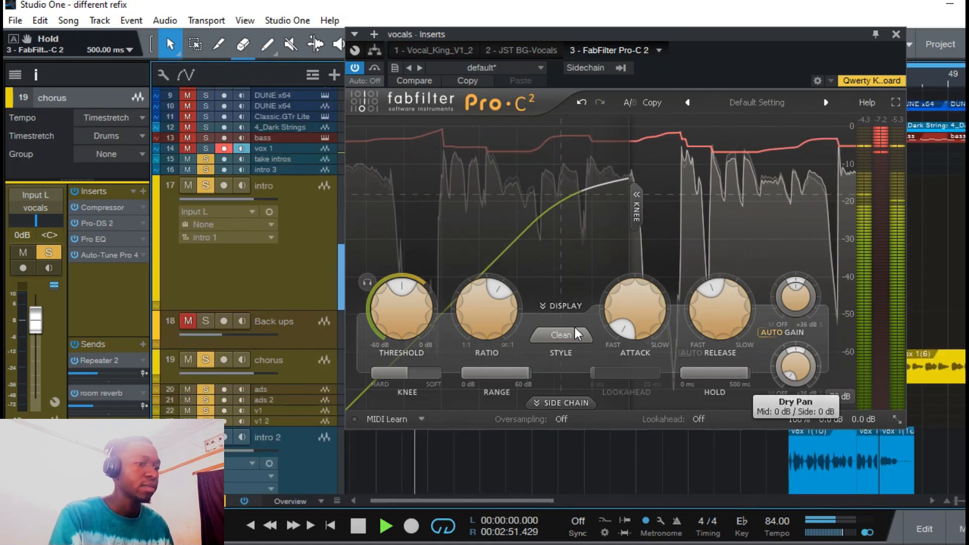
key(space)
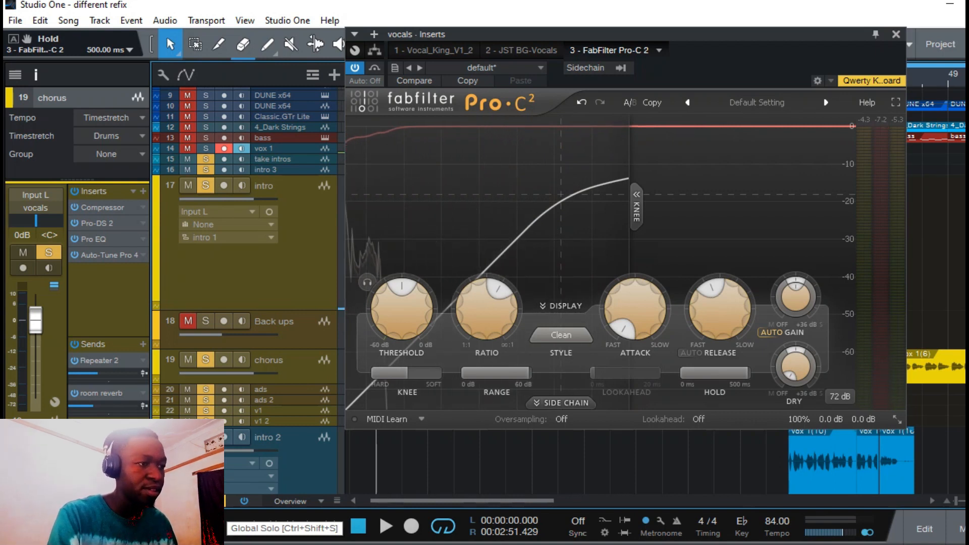
key(ctrl+shift+s)
key(space)
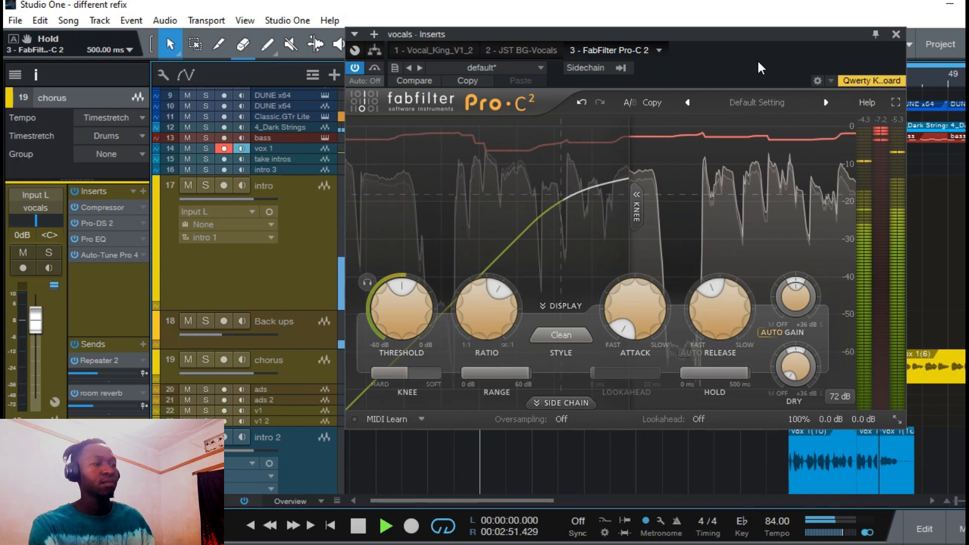
key(space)
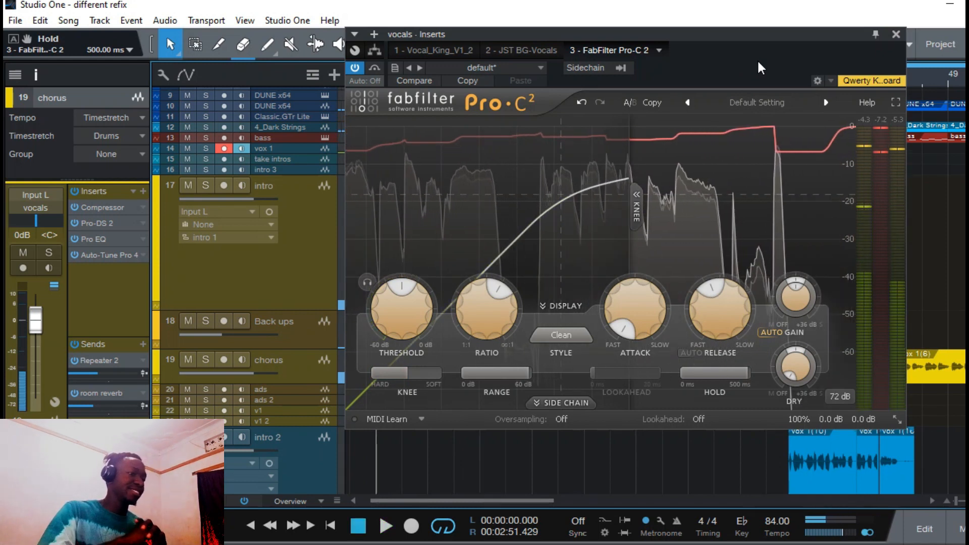